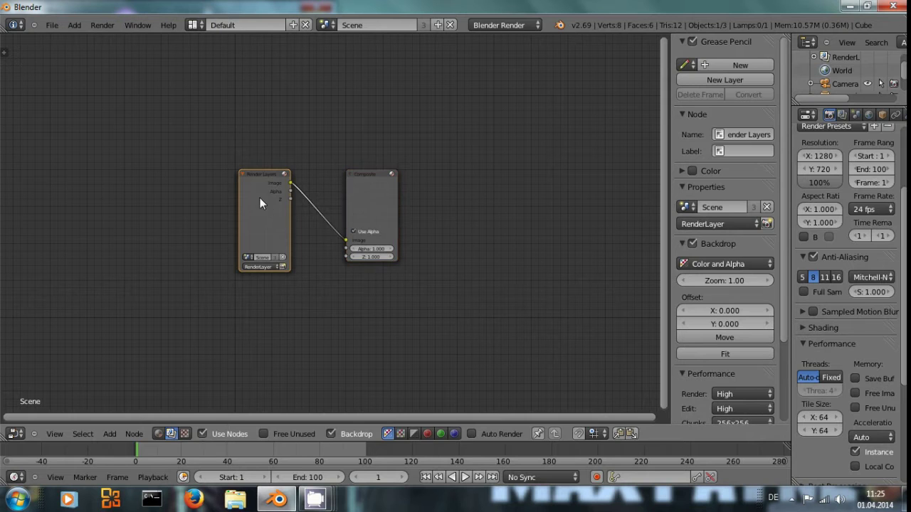
Maximize the node editor and delete the Render Layers node, leaving the Composite node in place
drag(372, 191, 423, 156)
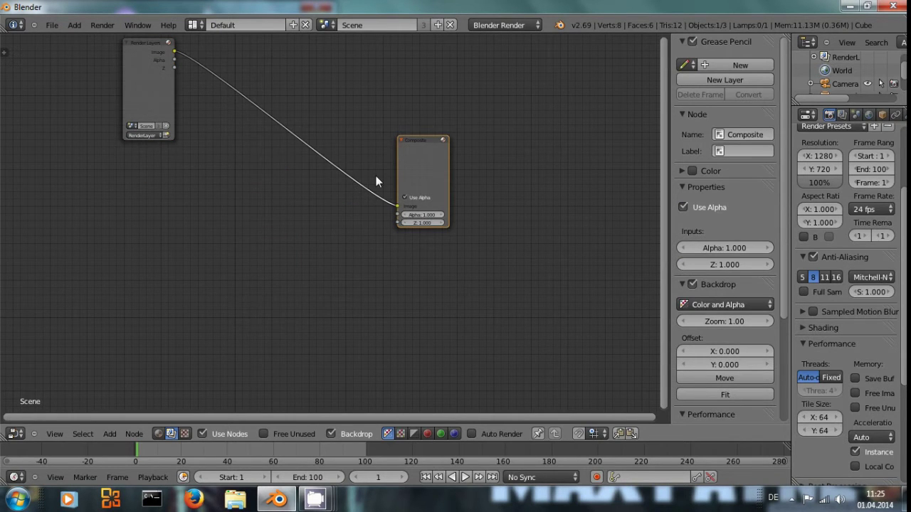
key(ctrl+Up)
key(Home)
drag(204, 165, 249, 240)
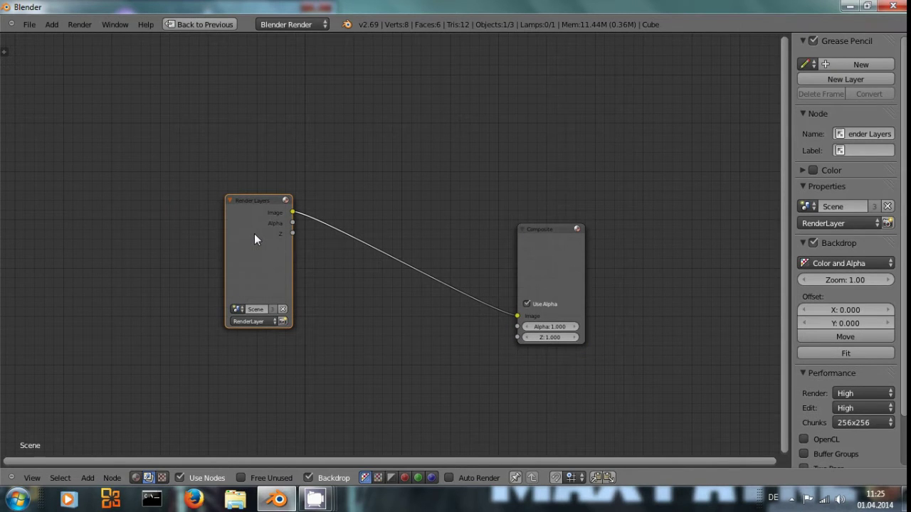
key(x)
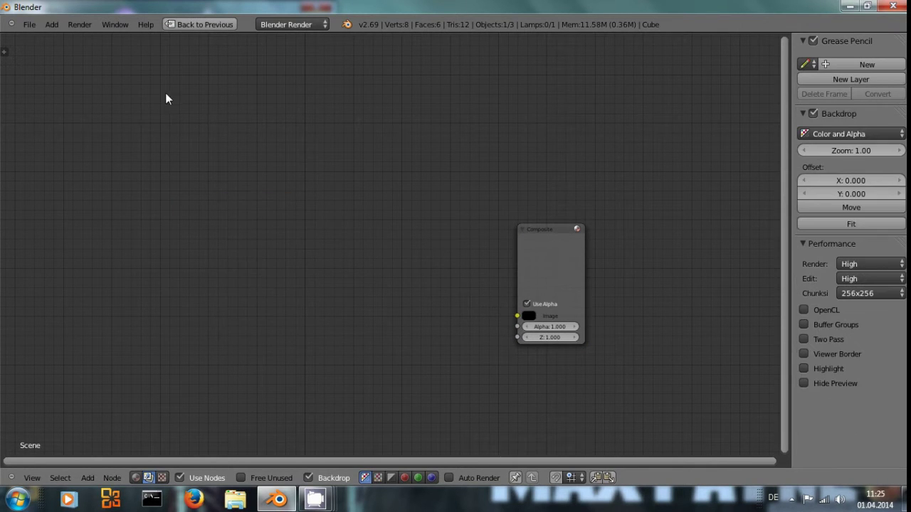
Add an Image input node on the empty side of the node editor, opposite the Composite node
key(shift+a)
mouse_move(158, 114)
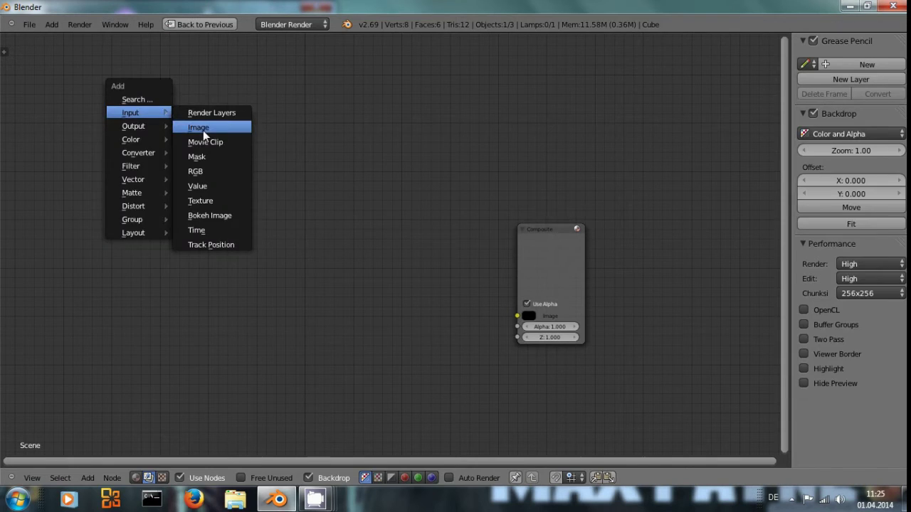
click(203, 130)
click(92, 121)
Load the colour portrait photo of the red-haired woman from the Pictures\Portrait folder into the Image node
click(130, 225)
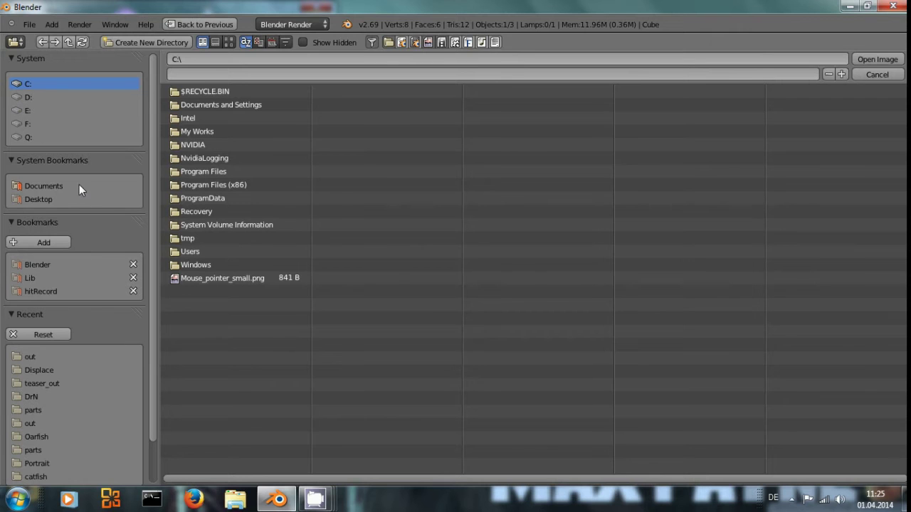
click(39, 295)
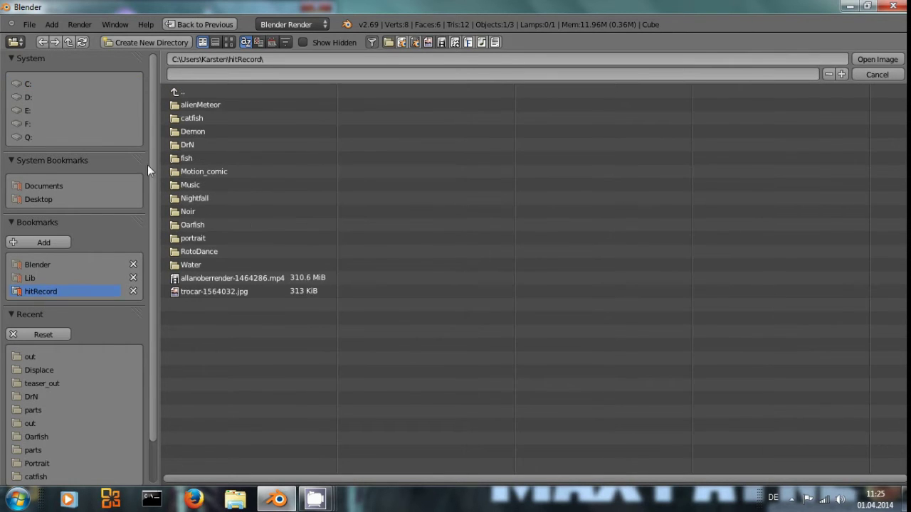
click(67, 40)
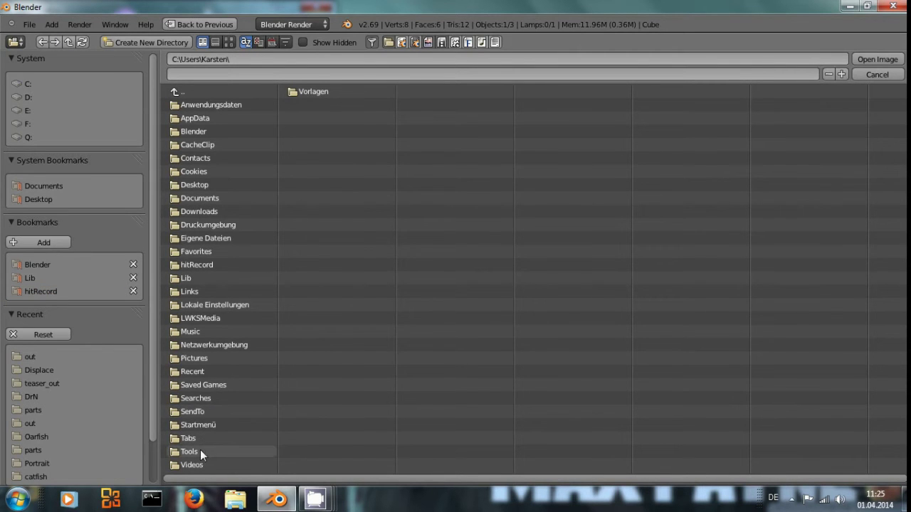
click(205, 359)
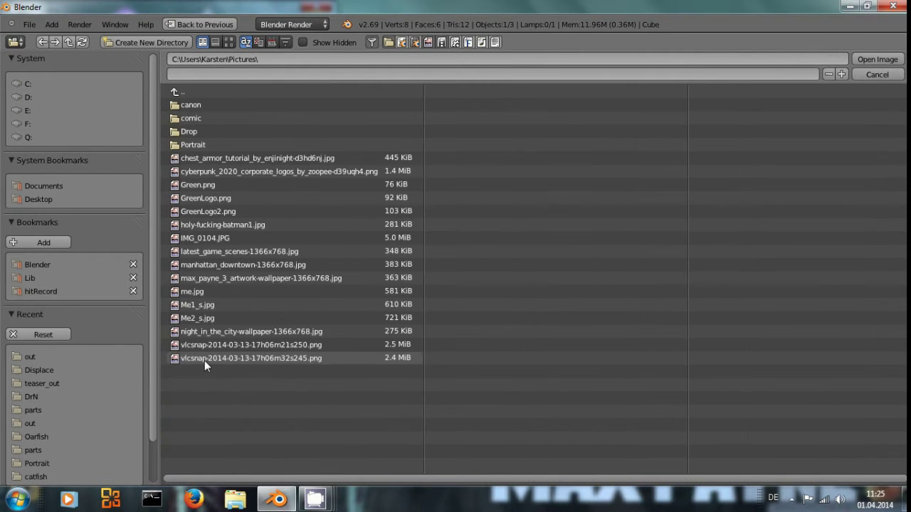
click(252, 145)
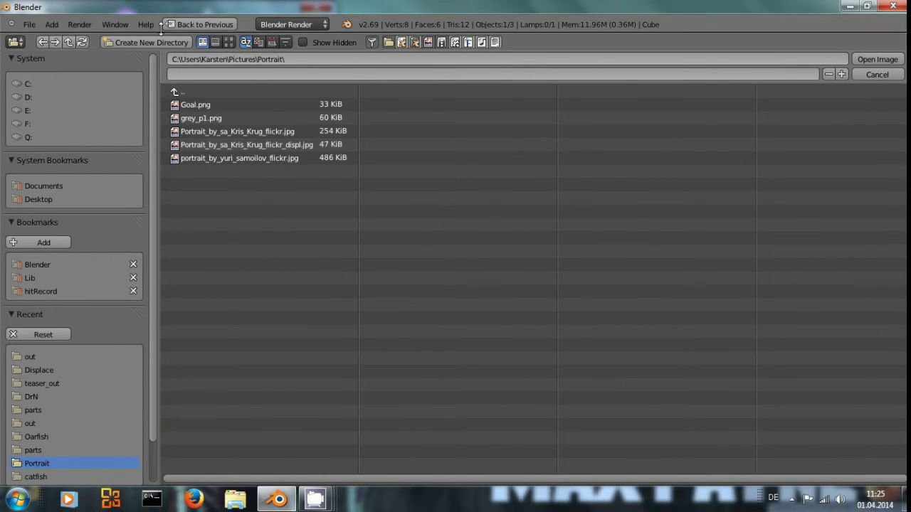
click(229, 42)
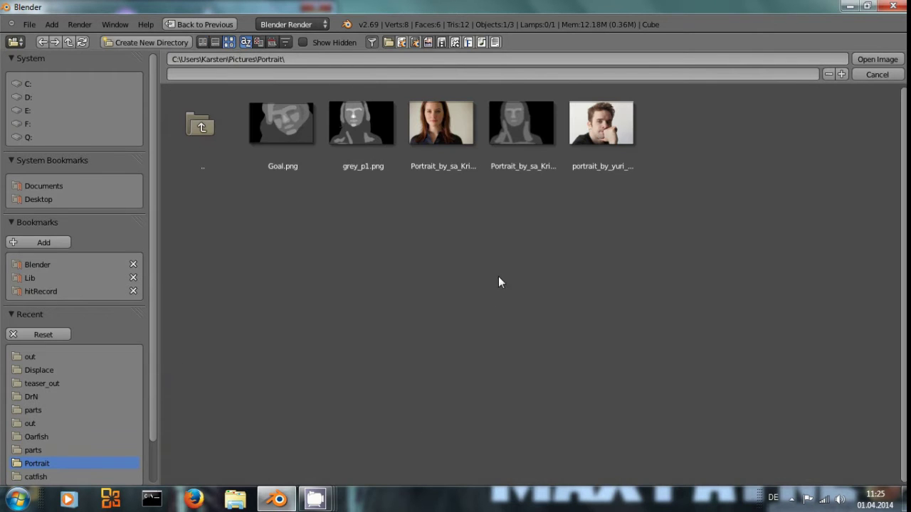
click(446, 140)
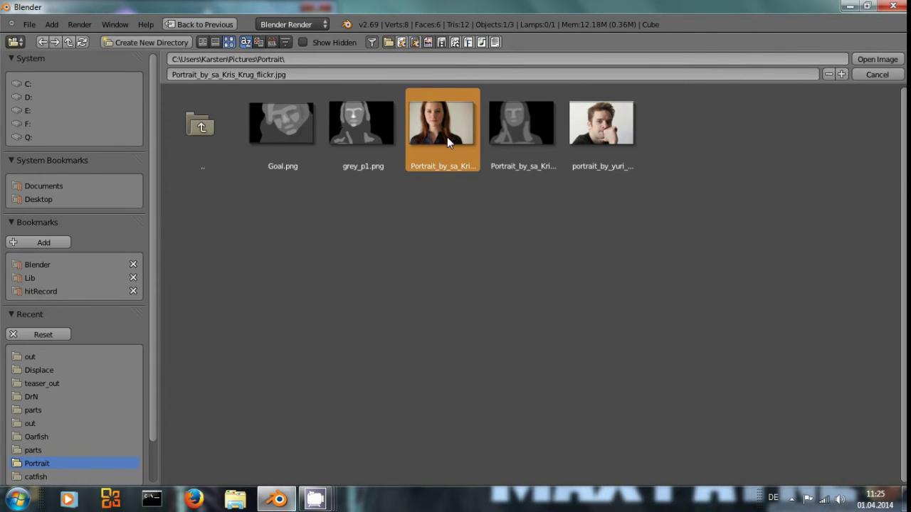
double_click(447, 136)
Arrange the Image and Composite nodes far apart to leave room for more nodes between them
drag(139, 140, 237, 181)
middle_drag(315, 259, 293, 227)
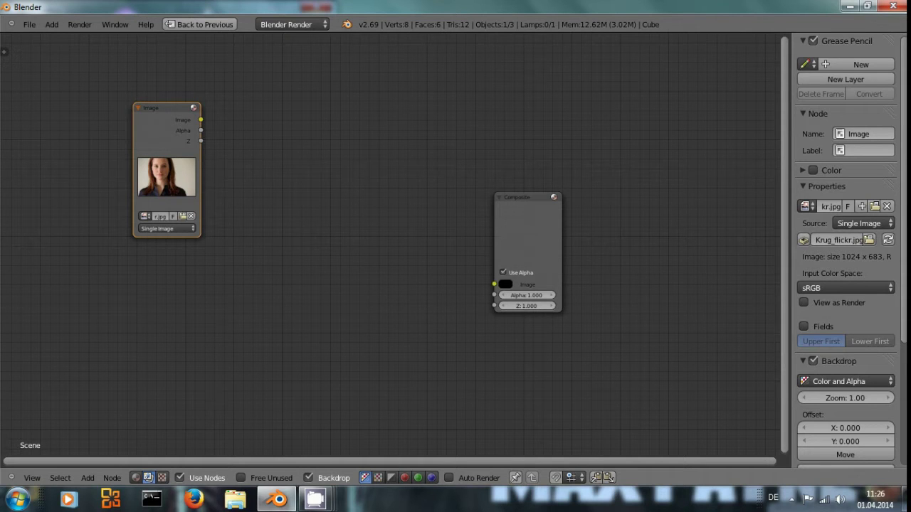
key(shift+a)
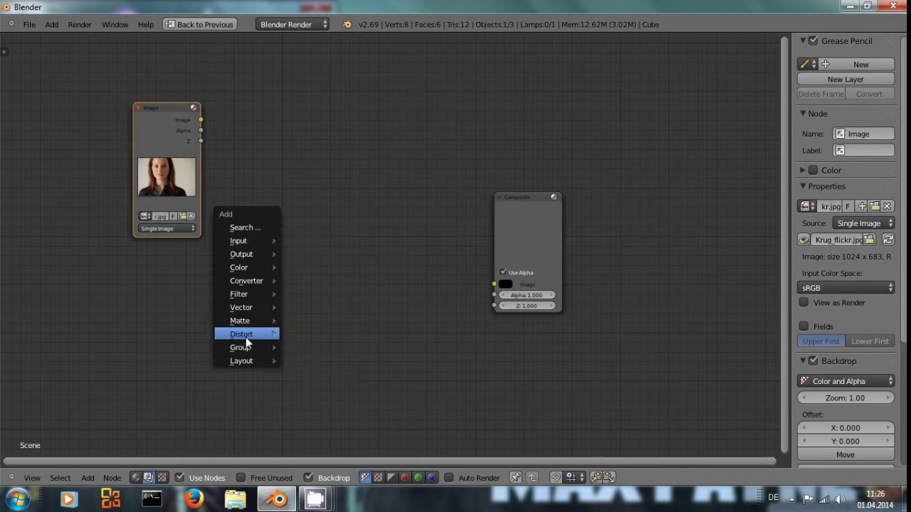
mouse_move(244, 310)
drag(149, 153, 102, 189)
drag(510, 240, 558, 215)
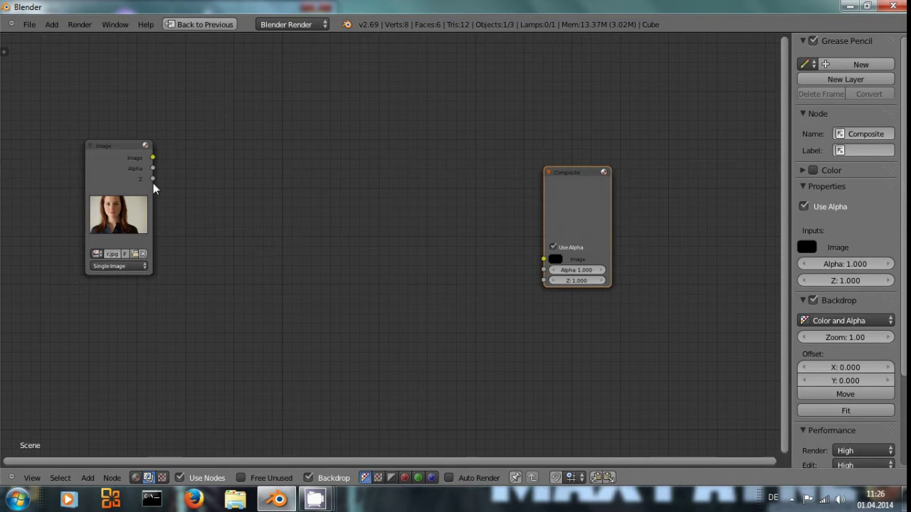
drag(118, 165, 219, 150)
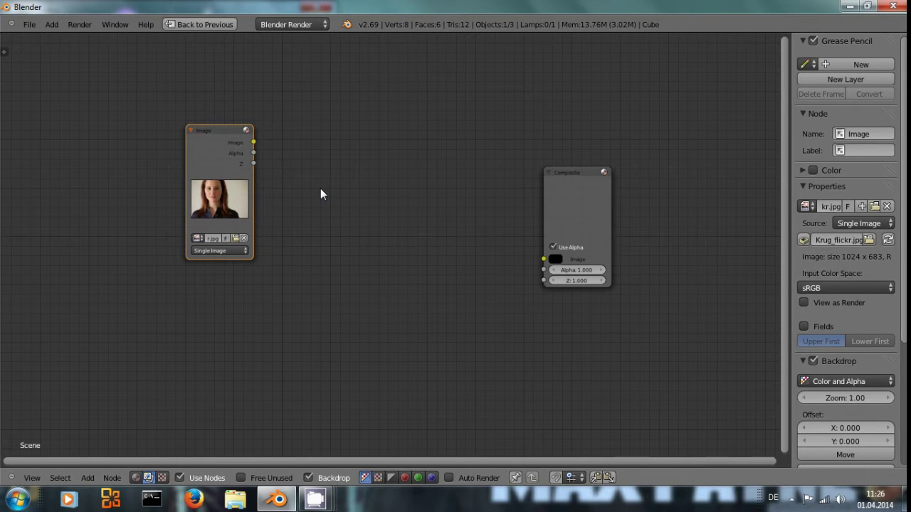
drag(206, 135, 164, 120)
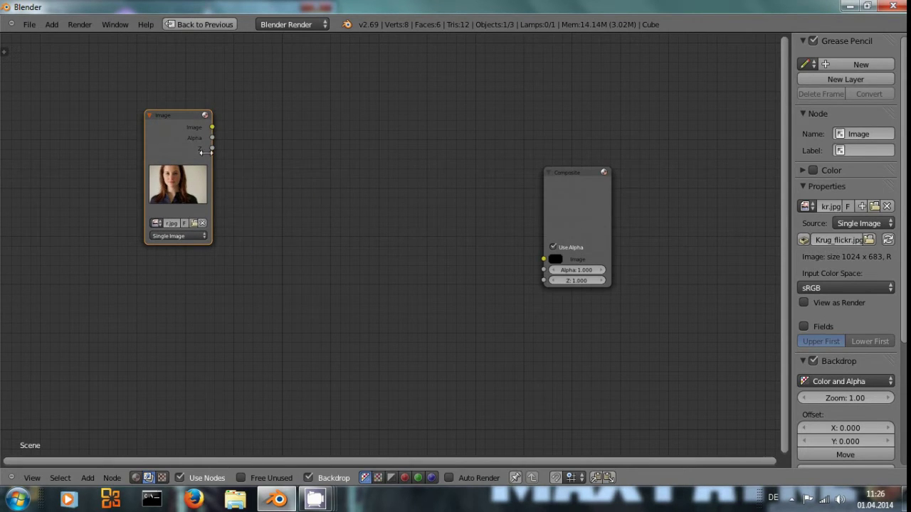
Add a Scale distort node beside the Image node and set its space to Render Size
key(shift+a)
mouse_move(322, 301)
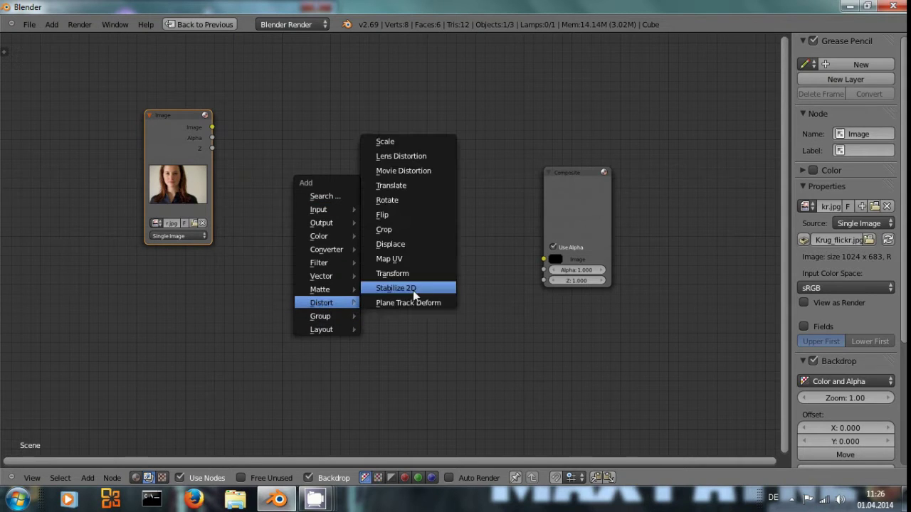
click(402, 141)
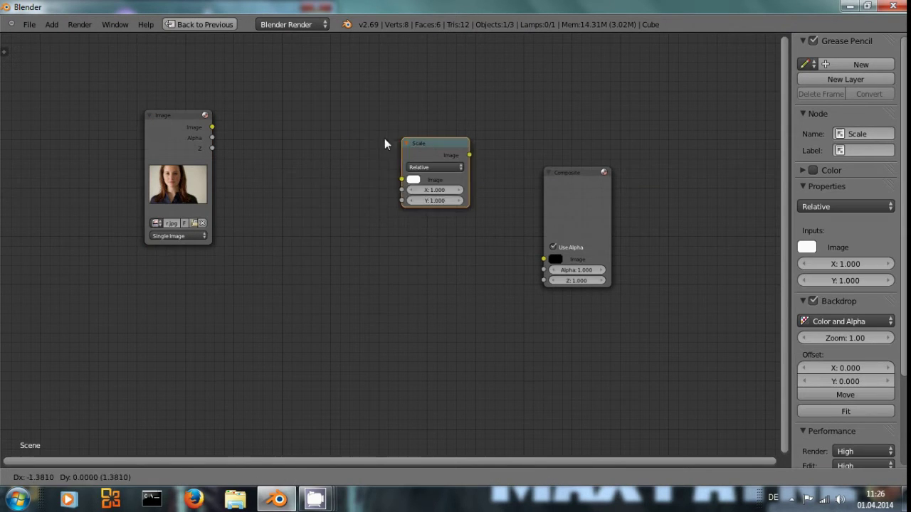
click(284, 133)
click(310, 161)
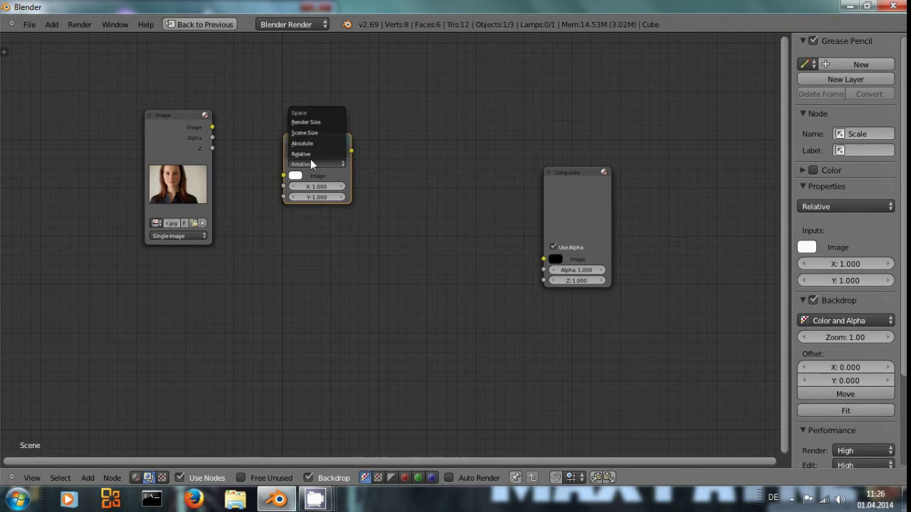
click(312, 123)
Link the portrait Image through the Scale node to a new Viewer node and reduce the backdrop zoom to 0.58
ctrl+shift+click(187, 128)
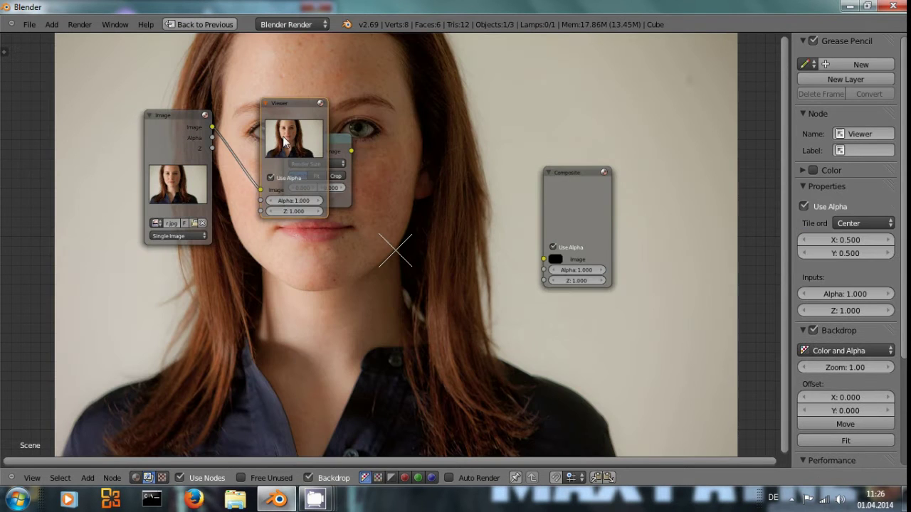
drag(292, 122, 491, 281)
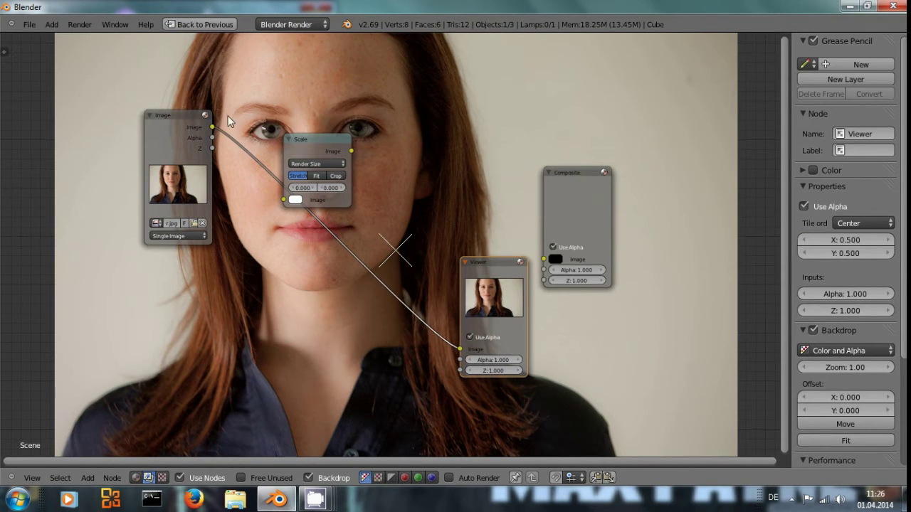
drag(192, 124, 283, 200)
ctrl+shift+click(317, 144)
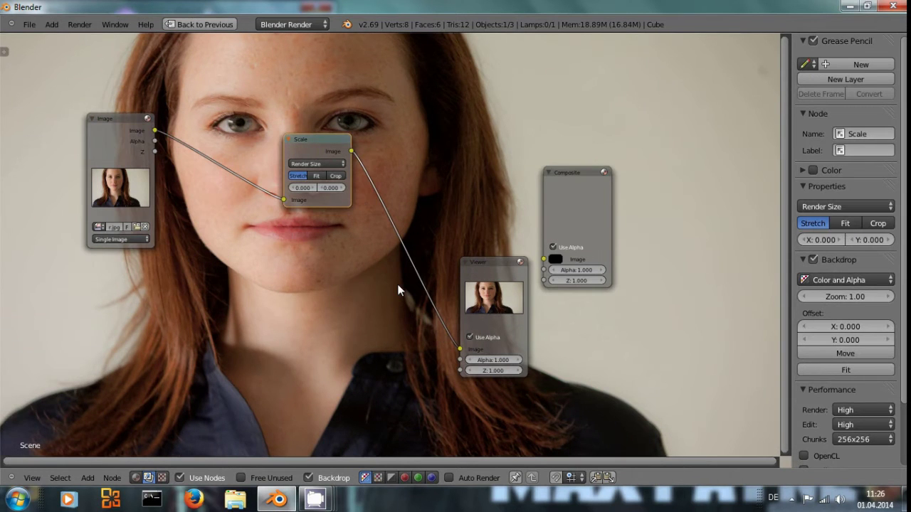
key(alt+v)
key(alt+v)
key(alt+v)
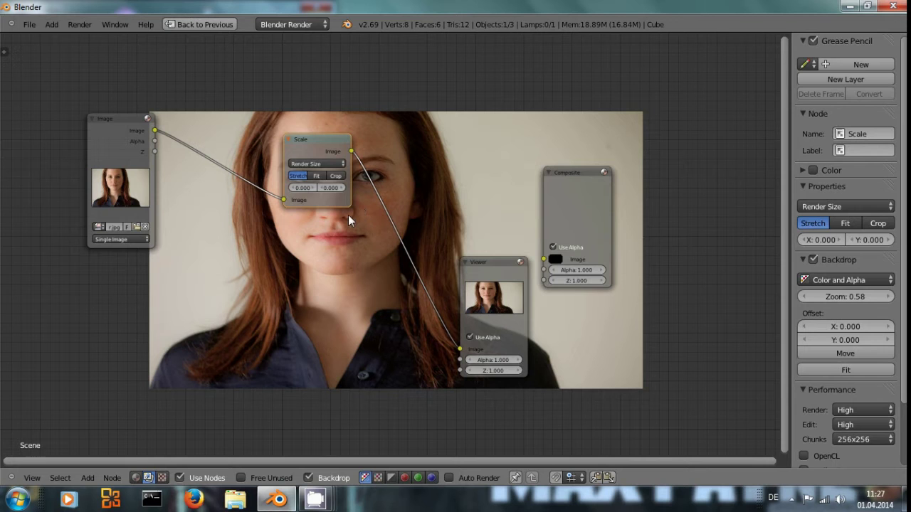
Try the Fit framing on the Scale node and settle on Crop
drag(314, 142, 288, 156)
middle_drag(350, 284, 338, 311)
scroll(350, 272, up, 1)
scroll(349, 272, up, 1)
middle_drag(350, 272, 371, 239)
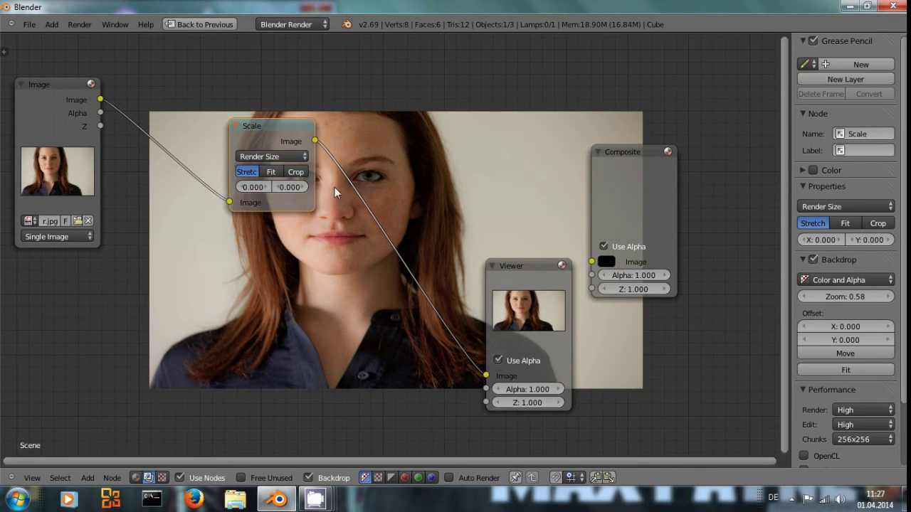
click(270, 173)
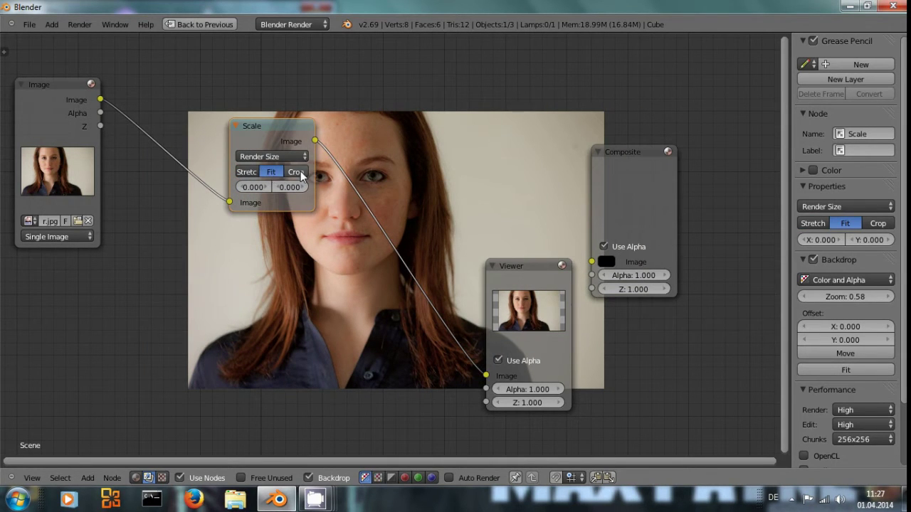
click(297, 173)
Move the Composite and Viewer nodes away from the face and place the Scale node close to the Image node
middle_drag(403, 237, 363, 242)
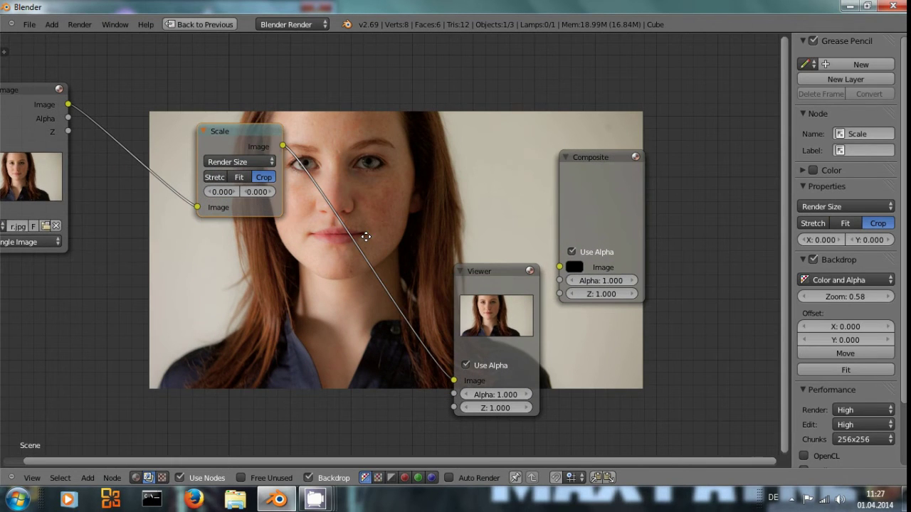
middle_drag(363, 201, 319, 185)
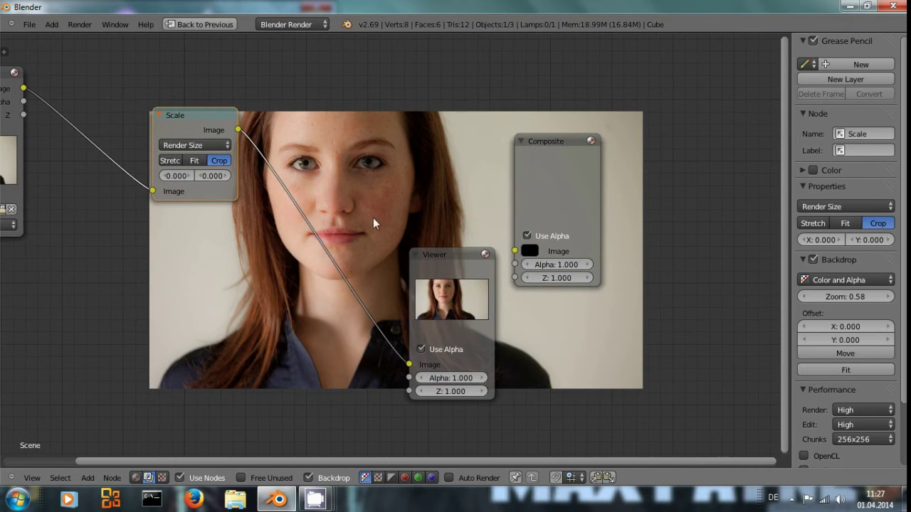
click(438, 261)
drag(573, 162, 626, 25)
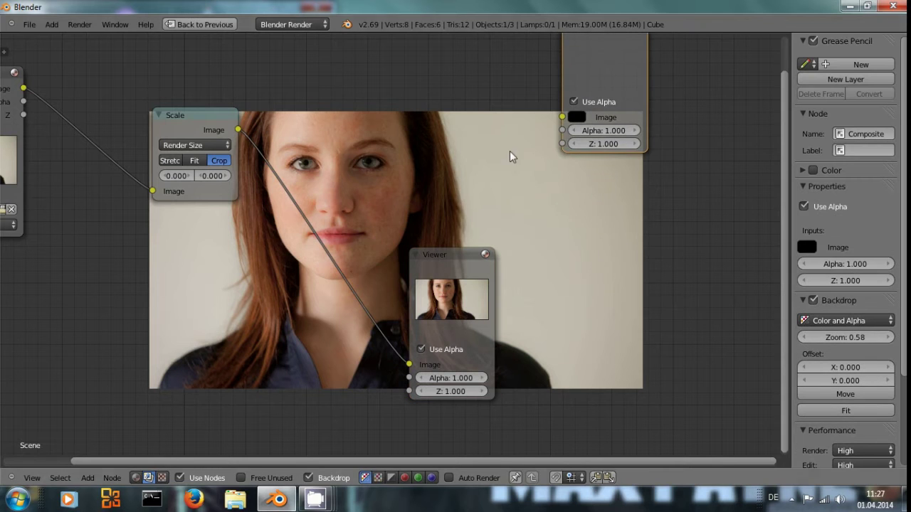
drag(445, 254, 684, 234)
middle_drag(488, 257, 396, 315)
scroll(464, 216, down, 4)
drag(284, 142, 242, 117)
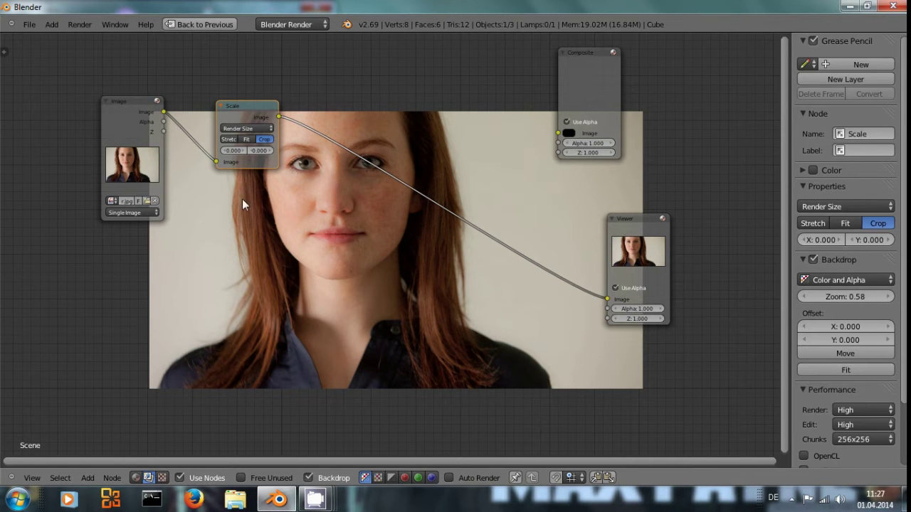
Duplicate the linked Image and Scale nodes and place the copies below the originals
click(121, 123)
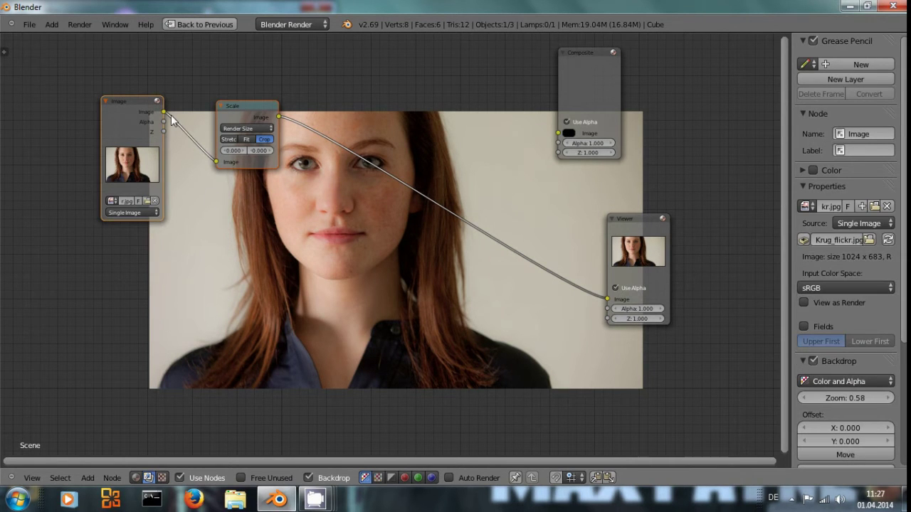
shift+click(264, 102)
key(shift+d)
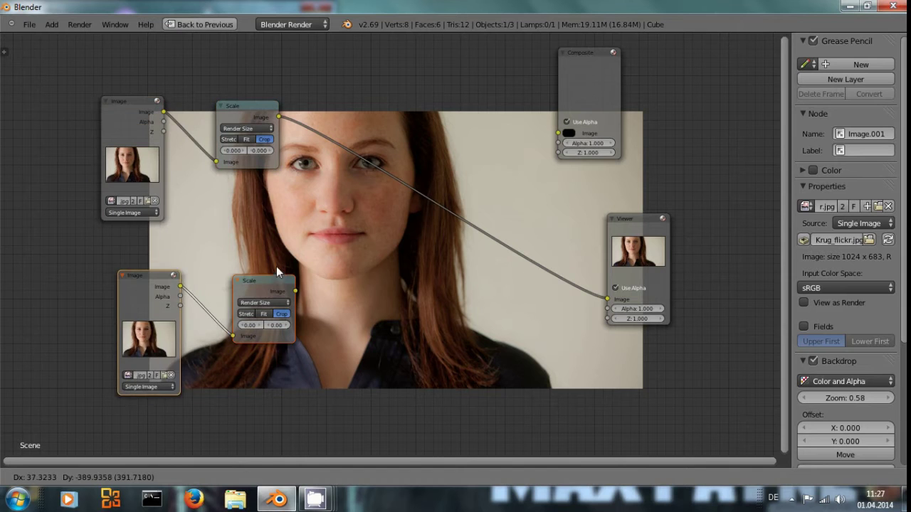
click(173, 377)
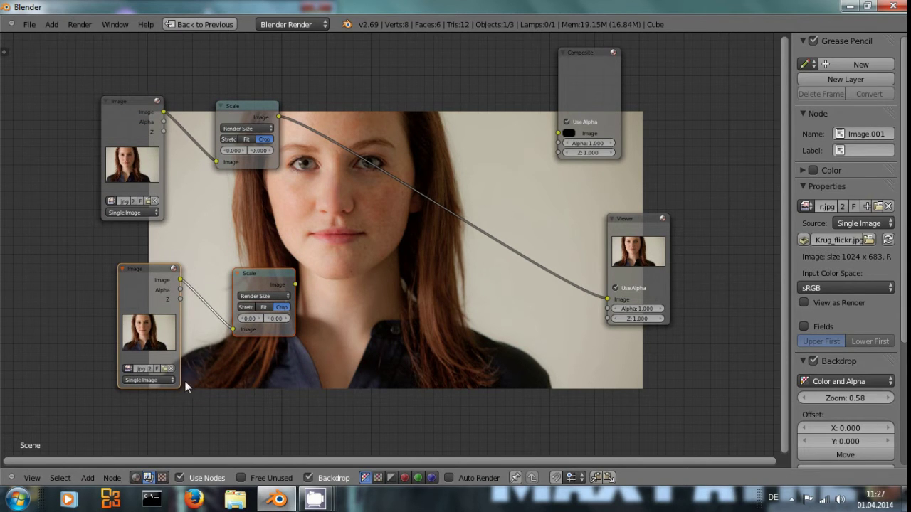
Replace the picture in the duplicated Image node with grey_p1.png from the Portrait folder
click(163, 369)
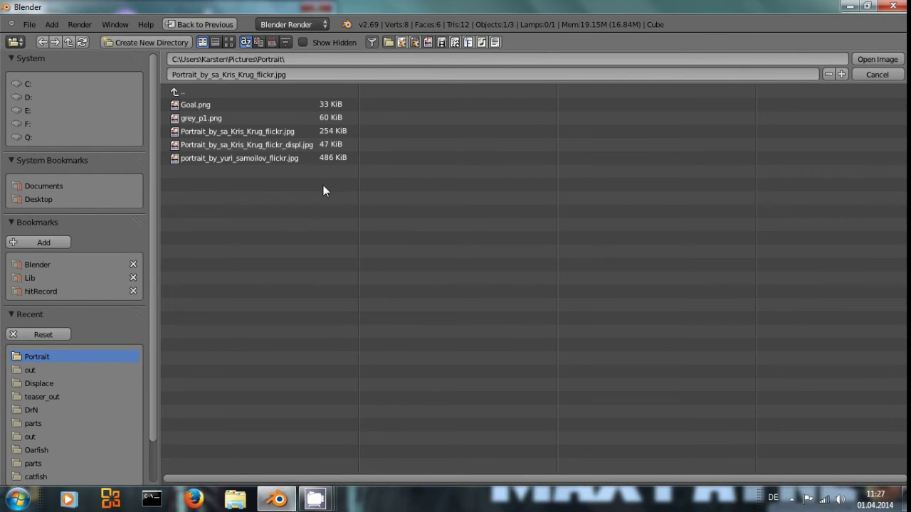
click(228, 43)
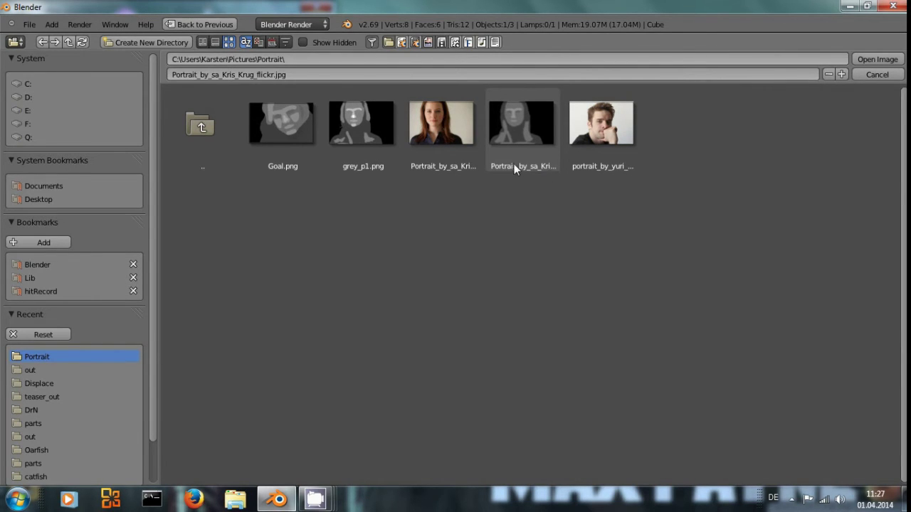
click(349, 129)
double_click(349, 129)
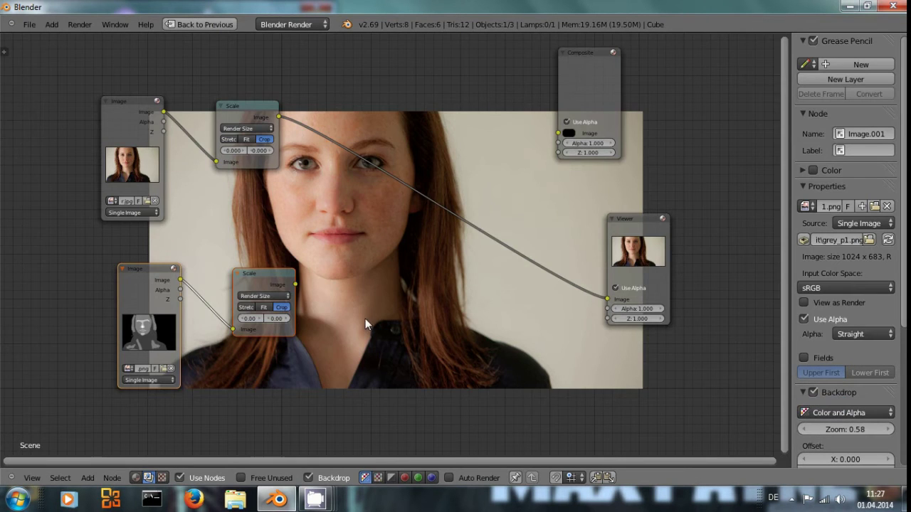
Spread the greyscale Image node and its Scale node apart so the link between them is clearly laid out
click(45, 246)
mouse_move(238, 260)
mouse_down()
mouse_move(249, 256)
mouse_move(222, 248)
mouse_move(235, 246)
mouse_up()
middle_drag(328, 240, 341, 159)
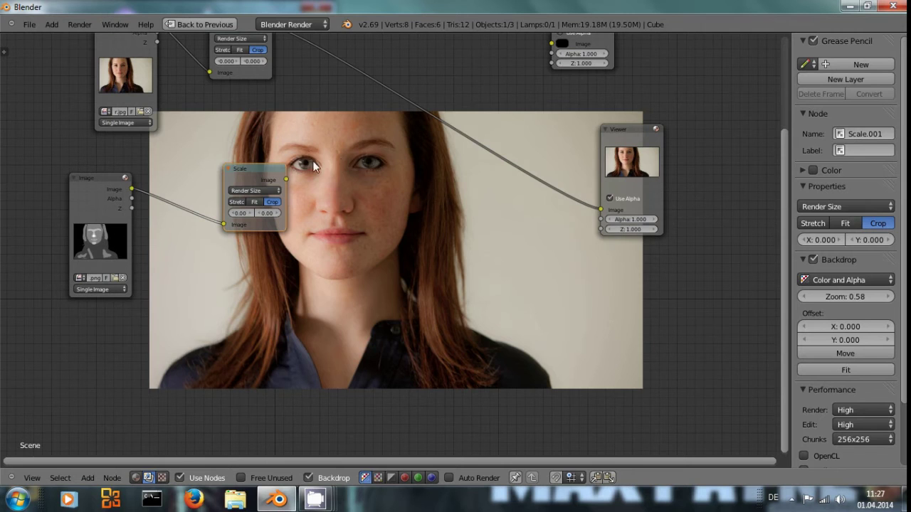
Preview the scaled greyscale map and the scaled portrait alternately in the Viewer to compare their alignment
ctrl+shift+click(244, 166)
scroll(341, 226, up, 2)
scroll(339, 222, down, 2)
middle_drag(341, 215, 300, 281)
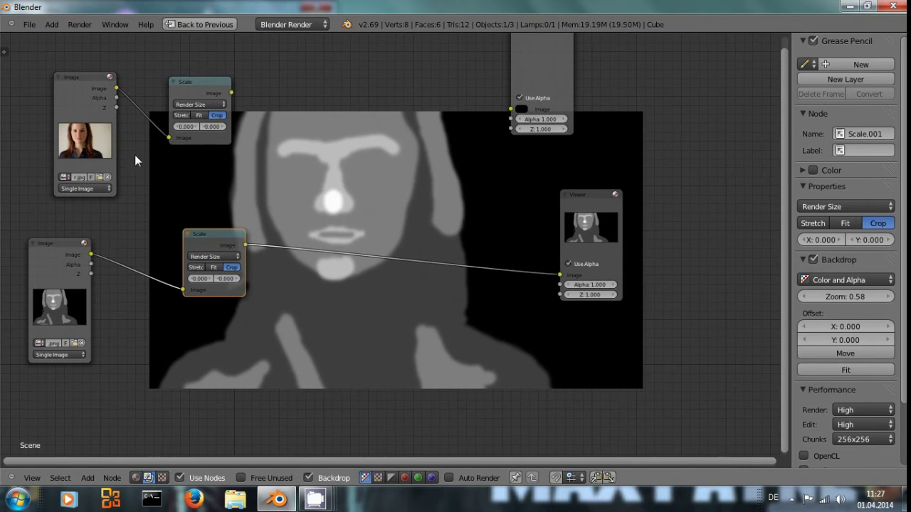
ctrl+shift+click(212, 87)
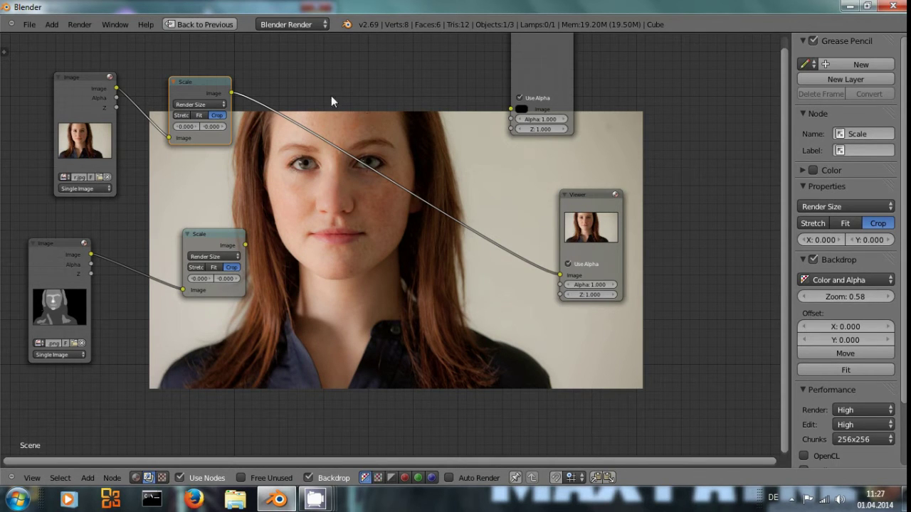
ctrl+shift+click(219, 241)
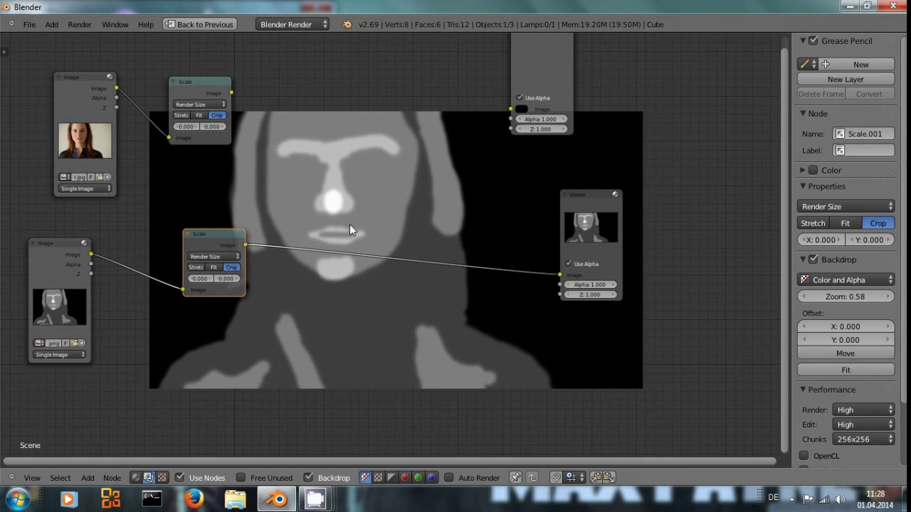
ctrl+shift+click(197, 81)
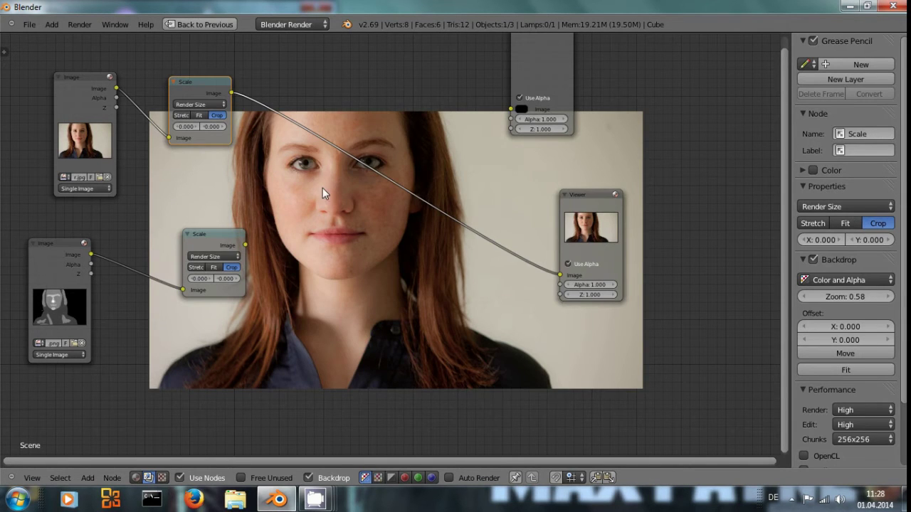
ctrl+shift+click(220, 237)
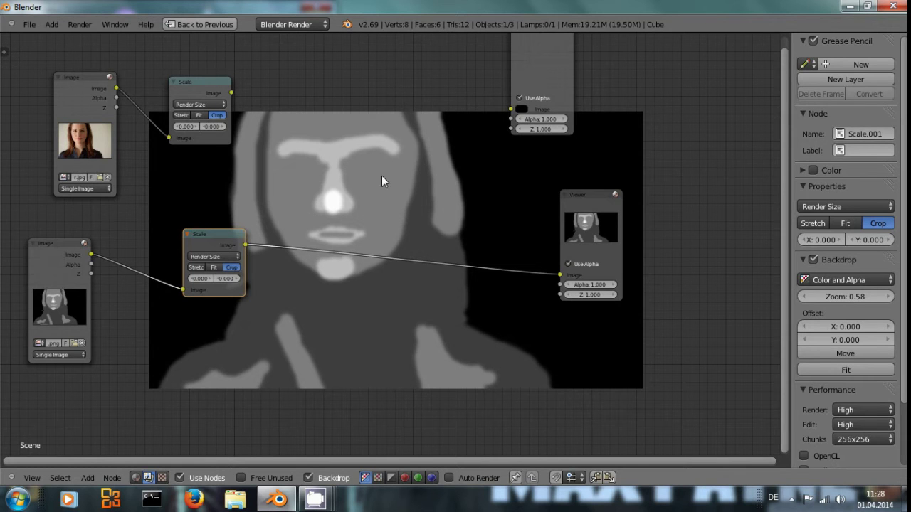
ctrl+shift+click(175, 82)
ctrl+shift+click(219, 235)
Move the Composite node aside and add a Displace node between the Scale nodes and the Viewer
middle_drag(400, 199, 384, 210)
drag(496, 86, 597, 89)
key(shift+a)
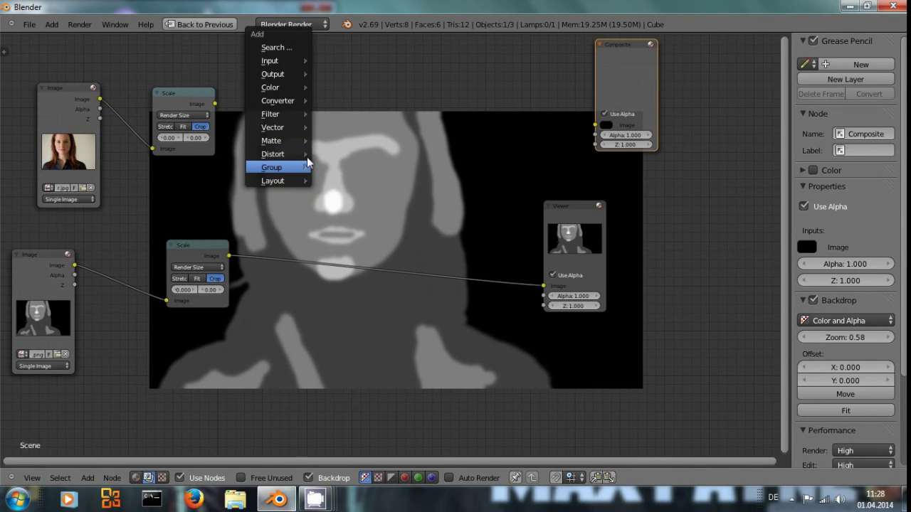
mouse_move(297, 153)
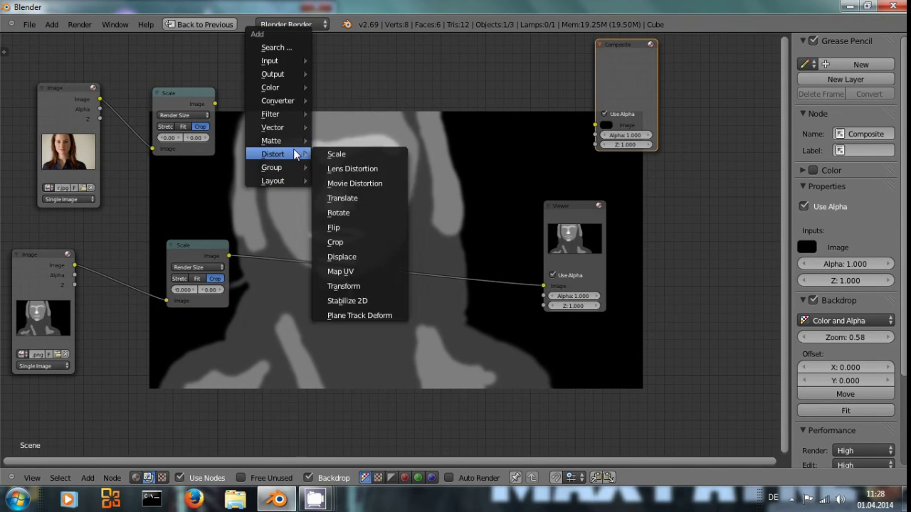
click(366, 257)
click(347, 146)
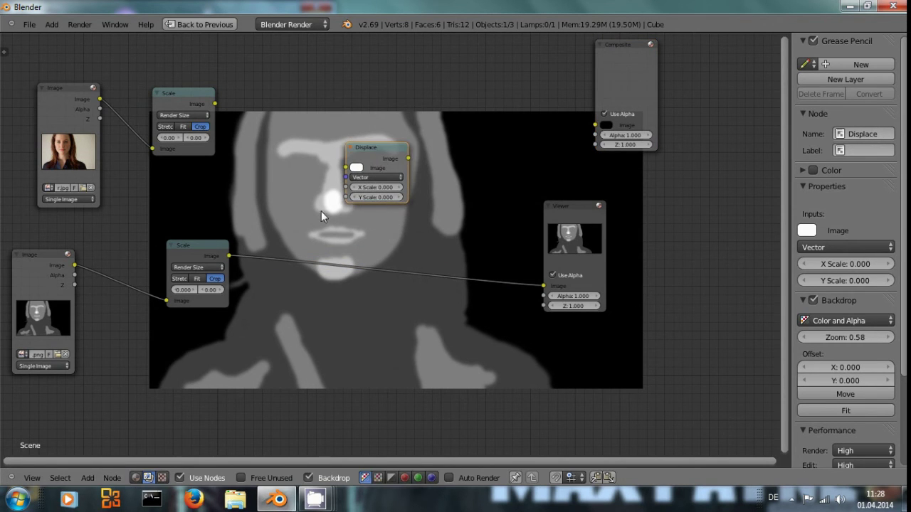
scroll(317, 214, up, 1)
middle_drag(378, 202, 440, 194)
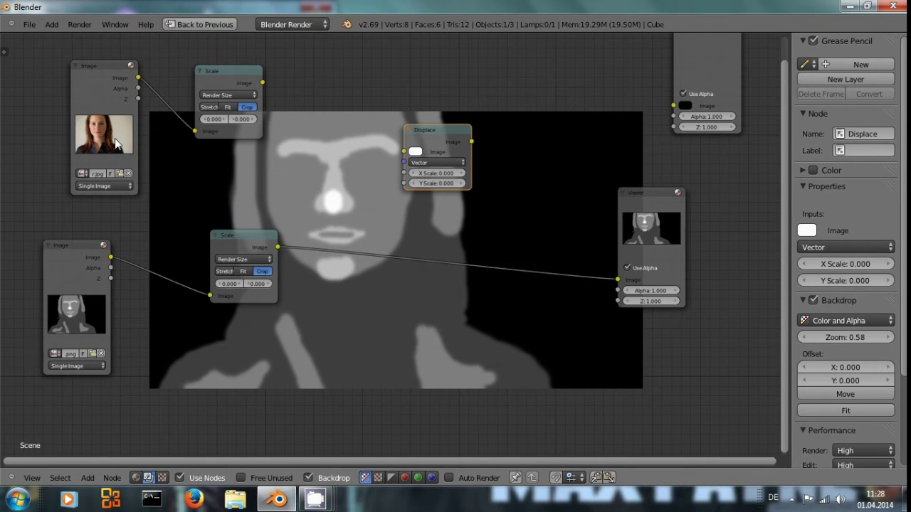
scroll(442, 193, up, 1)
scroll(439, 191, down, 2)
drag(435, 139, 455, 154)
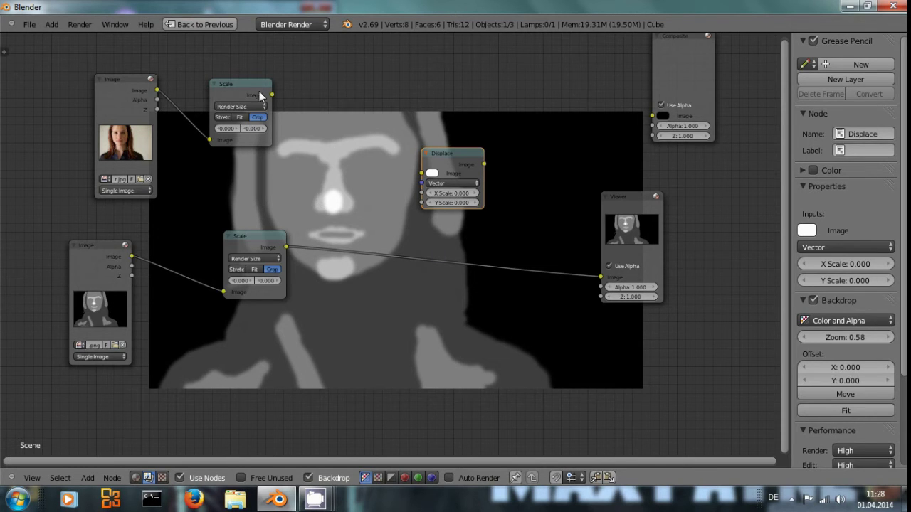
Examine the facial areas in the portrait against the bright and dark areas of the greyscale map in the backdrop
ctrl+shift+click(231, 81)
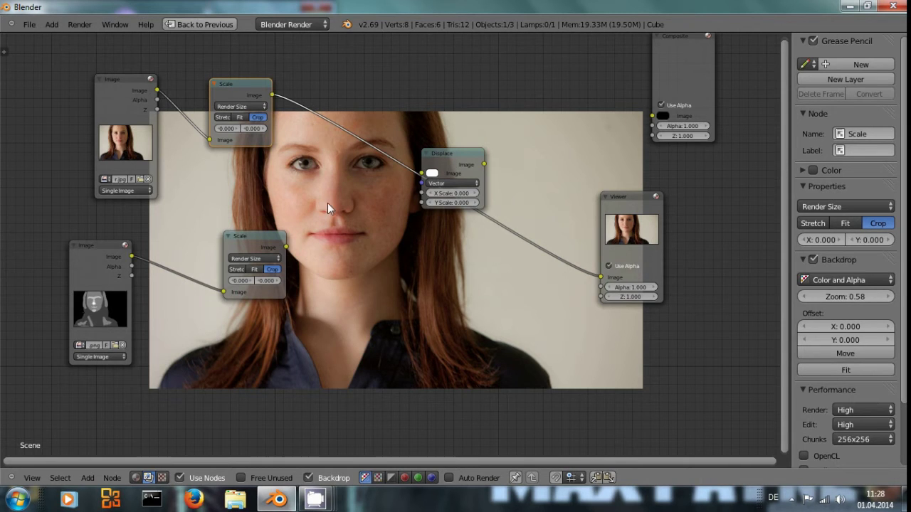
ctrl+shift+click(267, 238)
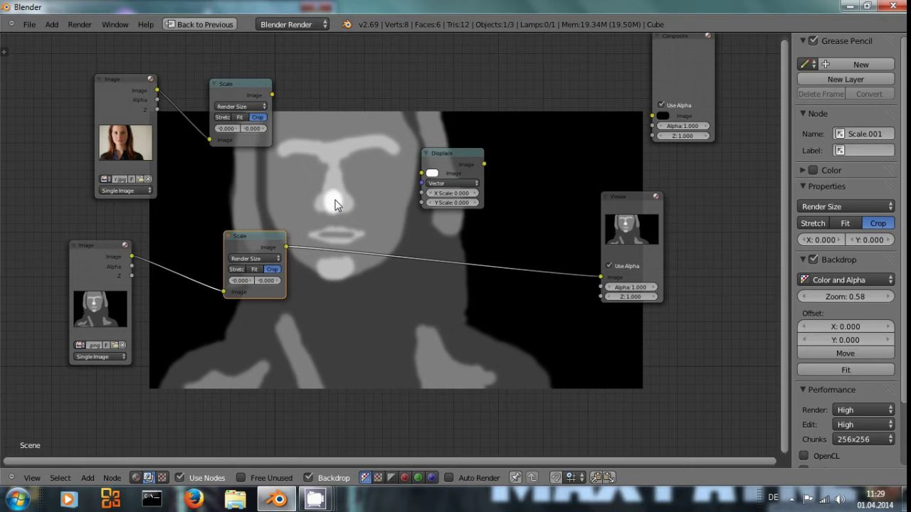
mouse_move(366, 221)
middle_down()
mouse_move(324, 226)
mouse_move(362, 231)
middle_up()
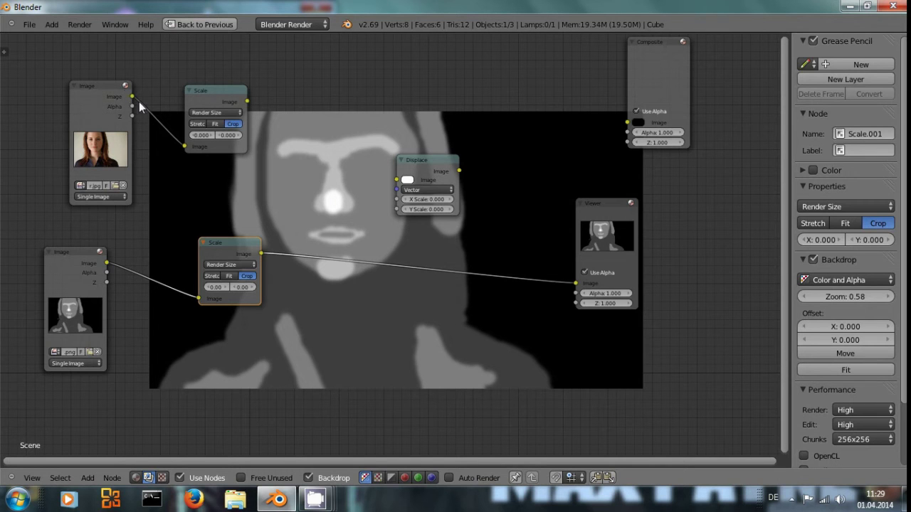
mouse_move(383, 285)
middle_down()
mouse_move(368, 187)
mouse_move(380, 267)
middle_up()
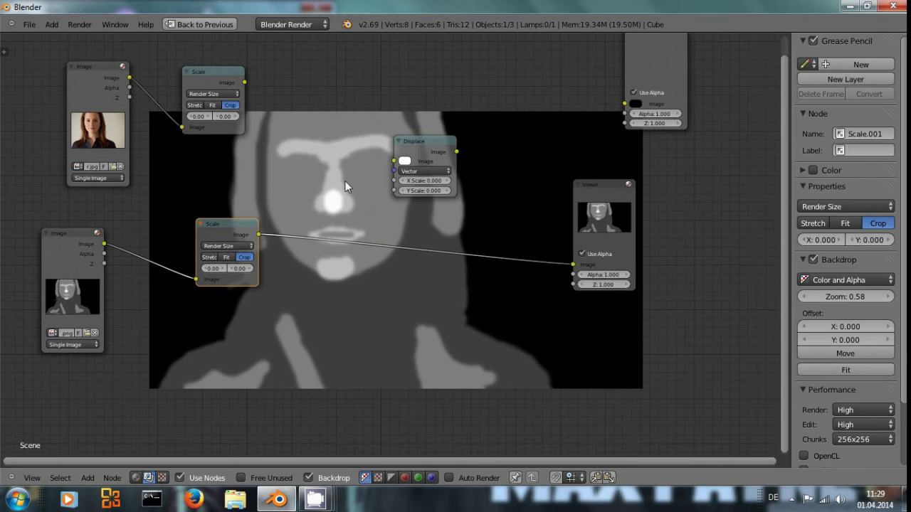
middle_drag(352, 197, 309, 181)
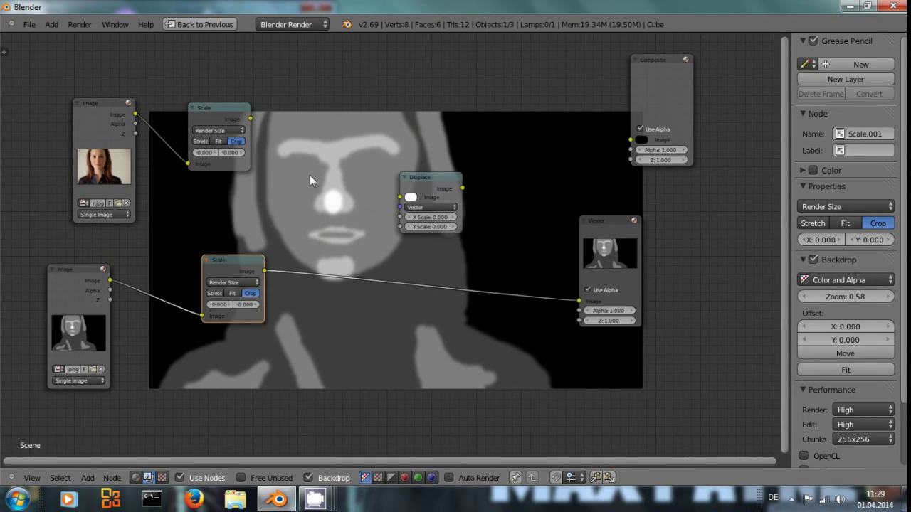
ctrl+shift+click(229, 106)
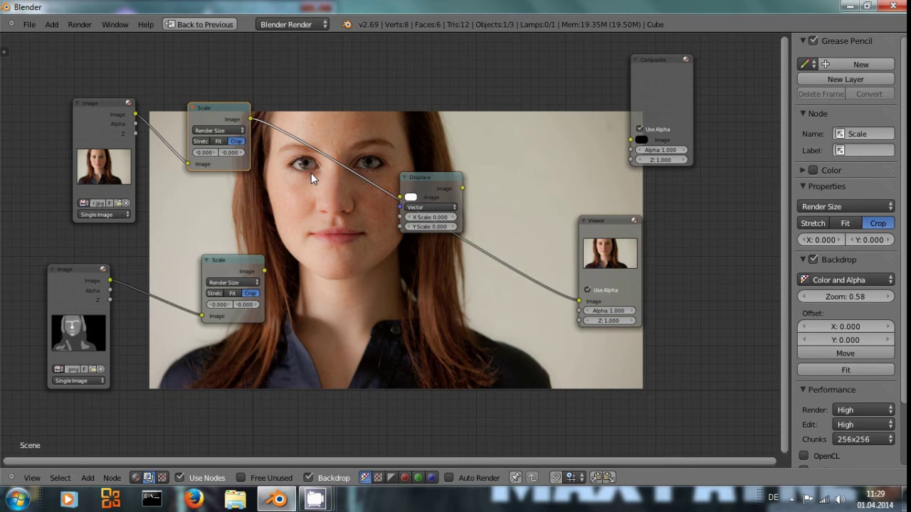
Wire the scaled portrait into the Displace node's Image input, the scaled greyscale map into Vector, and its output to the Viewer
ctrl+shift+click(437, 176)
drag(436, 177, 385, 173)
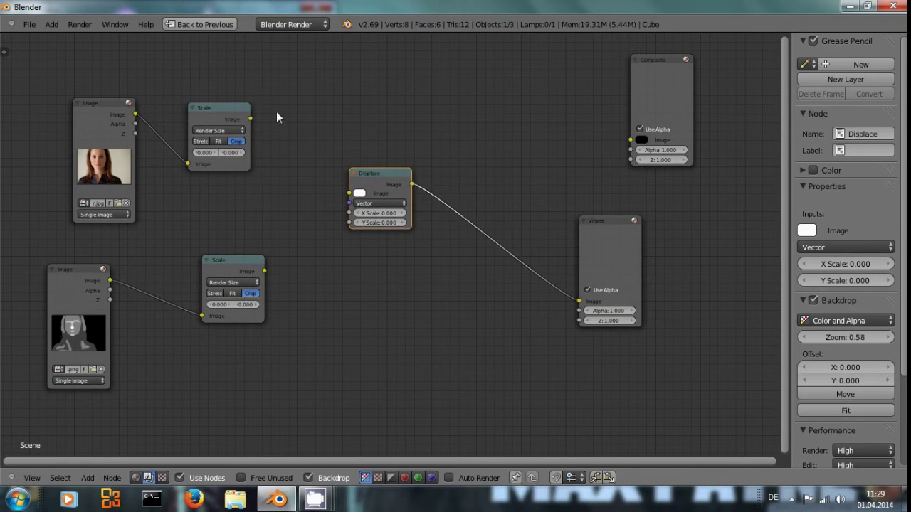
drag(250, 119, 353, 193)
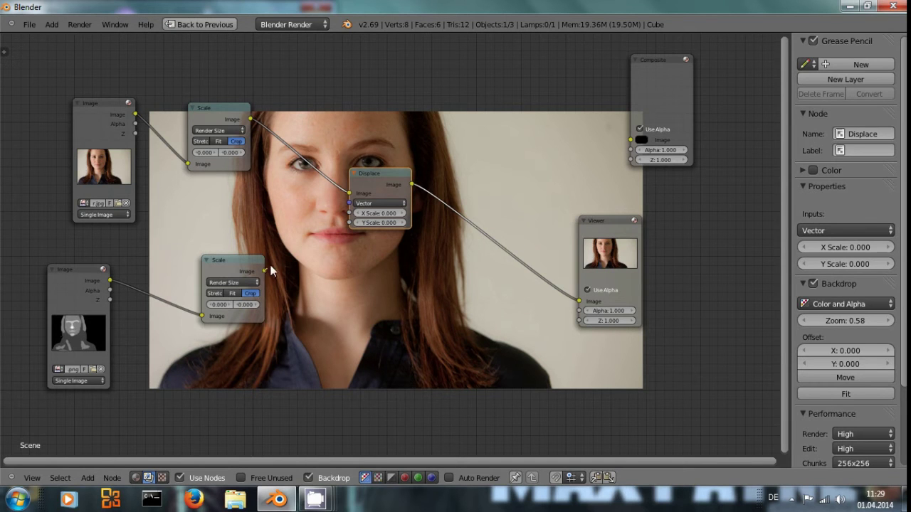
drag(301, 235, 349, 203)
drag(207, 269, 179, 269)
Try X Scale values of 15 and about 48 on the Displace node
scroll(369, 259, up, 2)
middle_drag(369, 260, 252, 206)
click(264, 189)
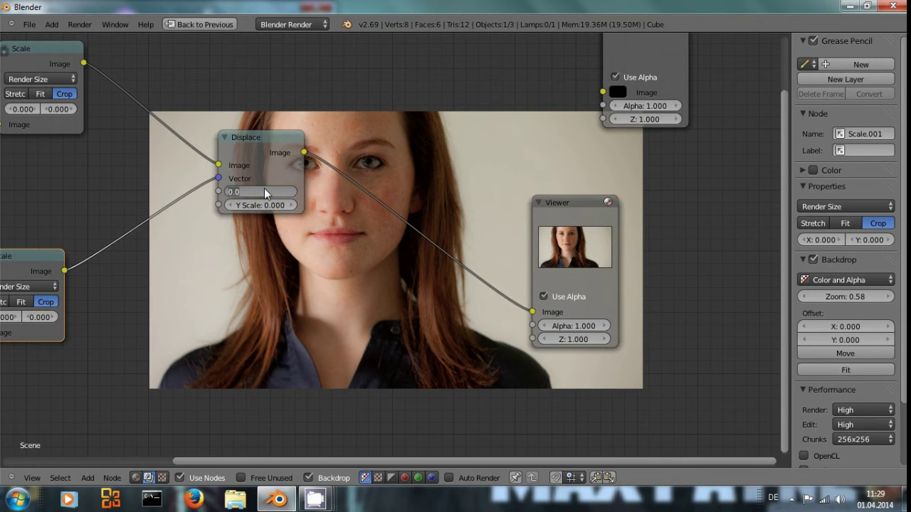
text(15)
key(Return)
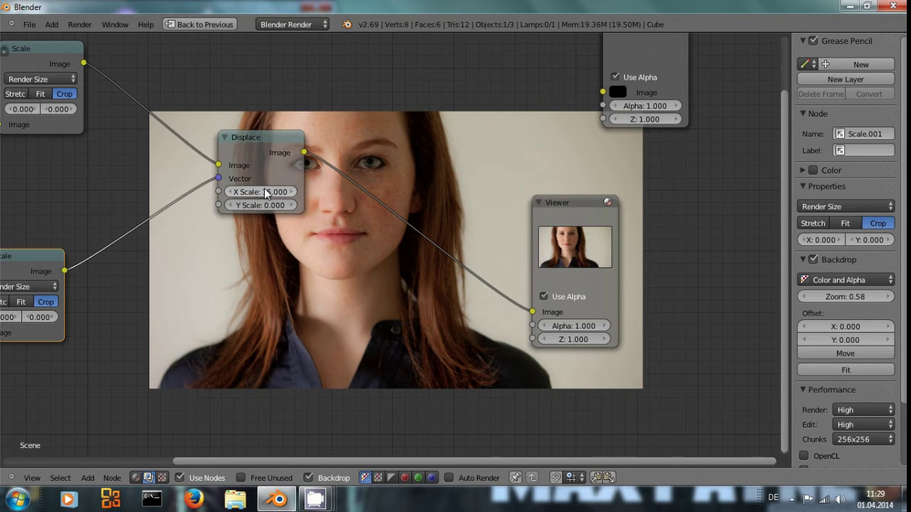
drag(264, 191, 302, 196)
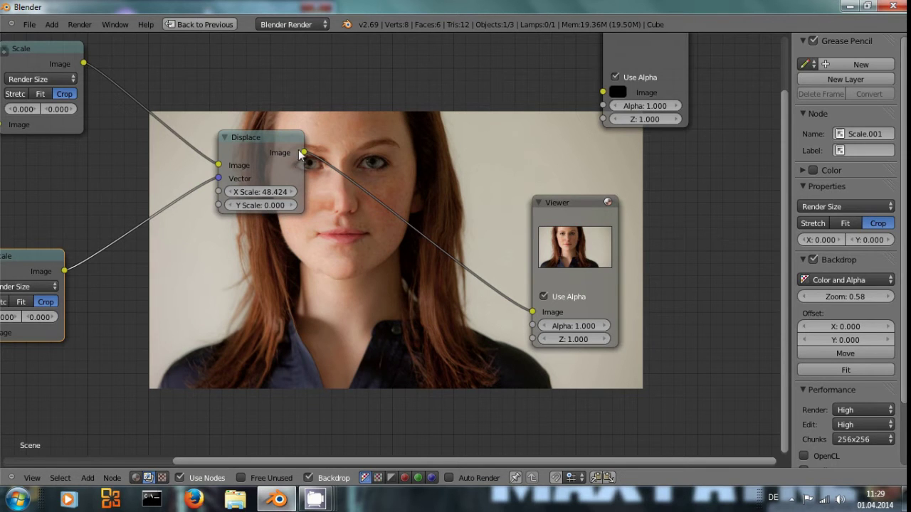
Move the Displace node off the face and set its X Scale to 20
click(272, 142)
drag(273, 142, 213, 60)
middle_drag(279, 181, 269, 234)
click(196, 163)
text(20)
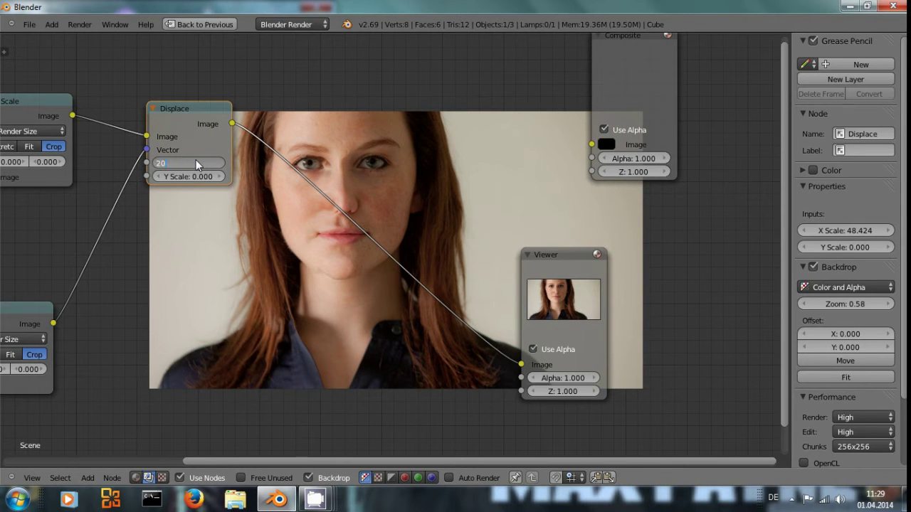
key(Return)
Reposition the Composite and Viewer nodes beside the face, with the Composite above the Viewer
mouse_move(413, 199)
middle_down()
mouse_move(360, 248)
mouse_move(418, 201)
middle_up()
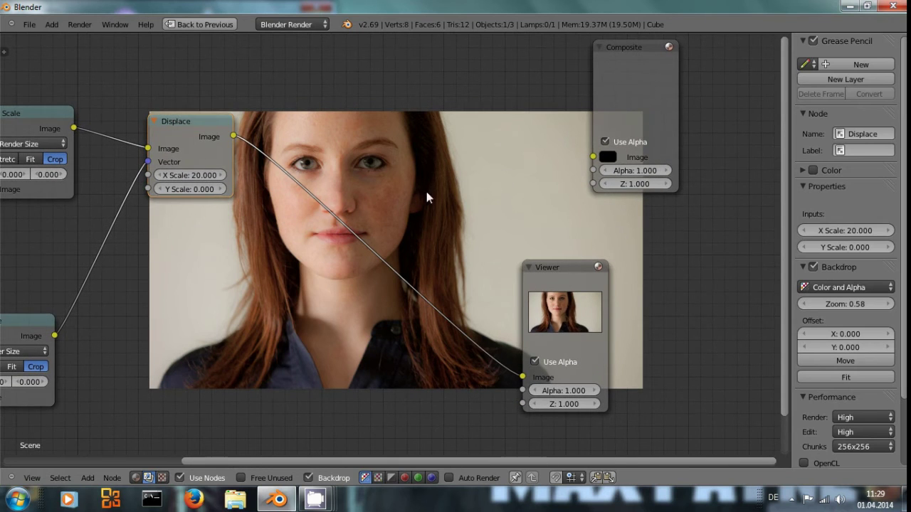
drag(624, 91, 571, 89)
drag(565, 270, 612, 229)
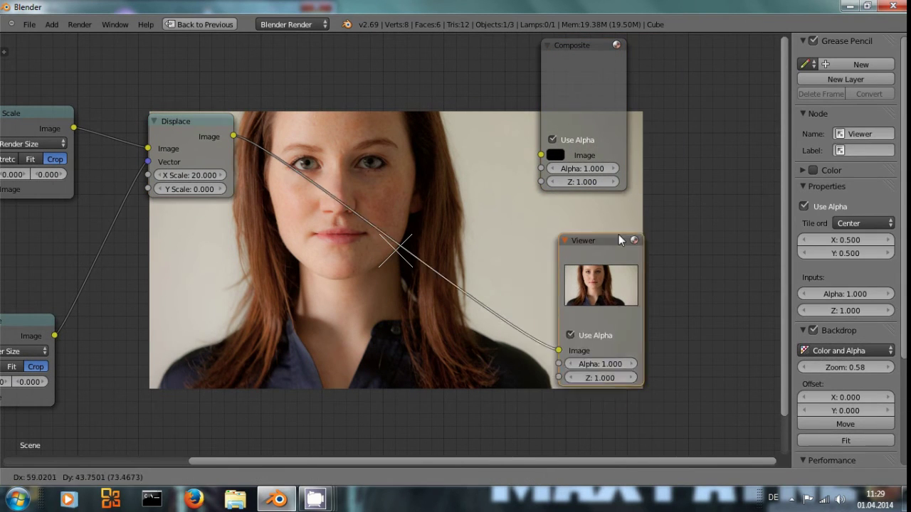
Try Y Scale values of 20, 15 and 12 on the Displace node
click(188, 188)
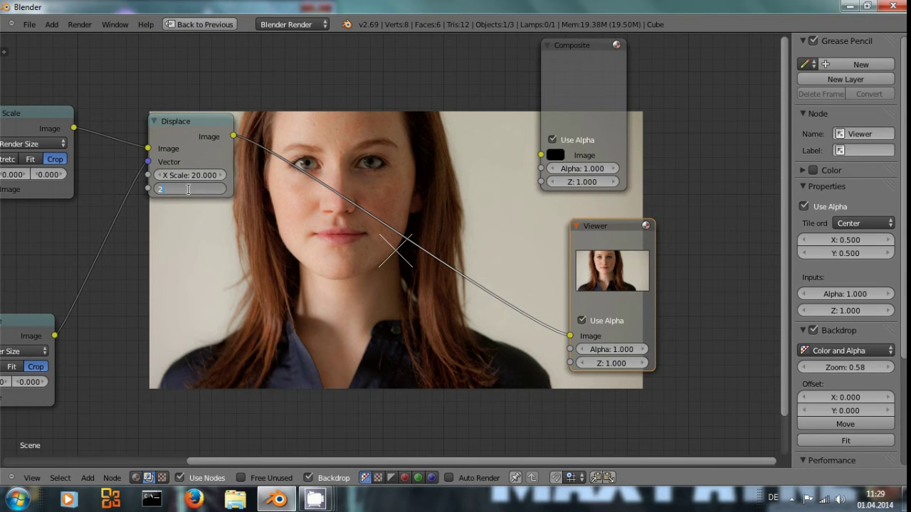
key(Return)
middle_drag(338, 213, 299, 268)
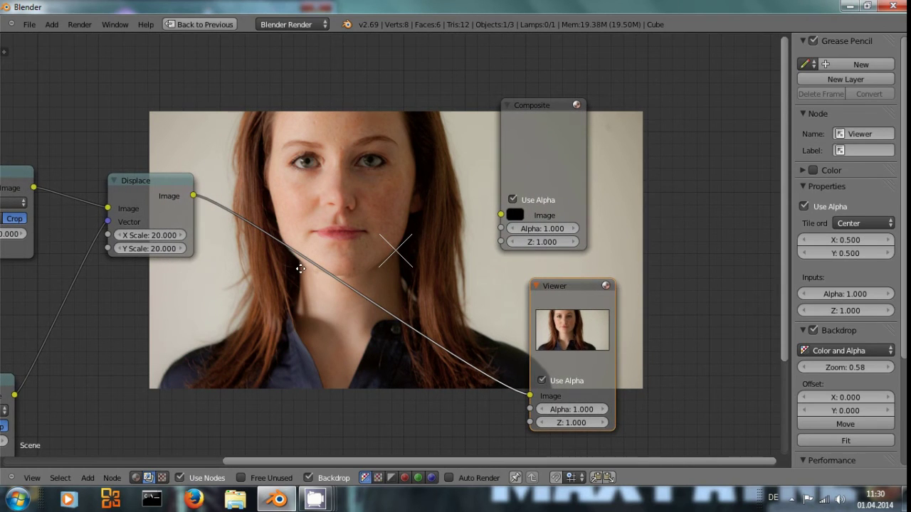
click(157, 249)
text(1)
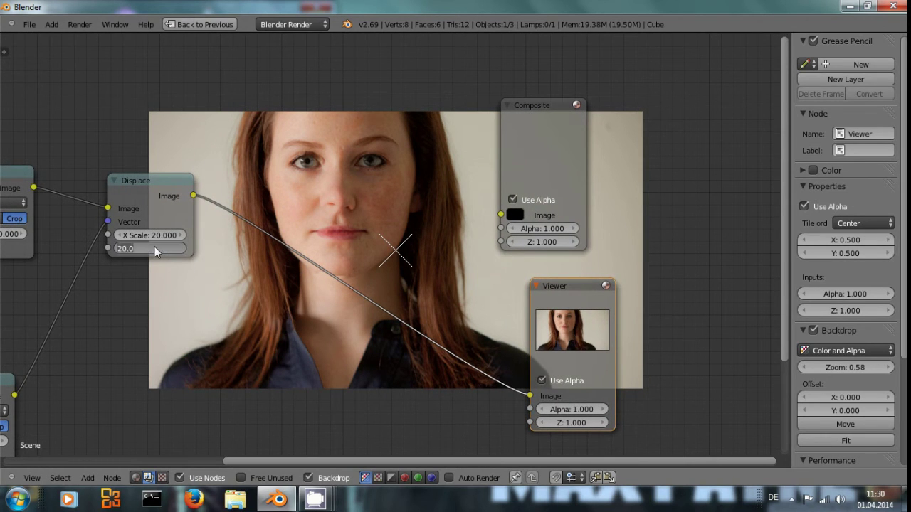
text(5)
key(Return)
click(142, 249)
text(12)
key(Return)
Set the Displace node's Y Scale to 10
click(163, 253)
text(1)
key(Return)
Move the Displace node above the face and shift the Composite node further away from it
middle_drag(153, 202, 220, 132)
drag(220, 133, 296, 197)
scroll(545, 215, down, 2)
drag(592, 97, 633, 97)
drag(321, 189, 413, 86)
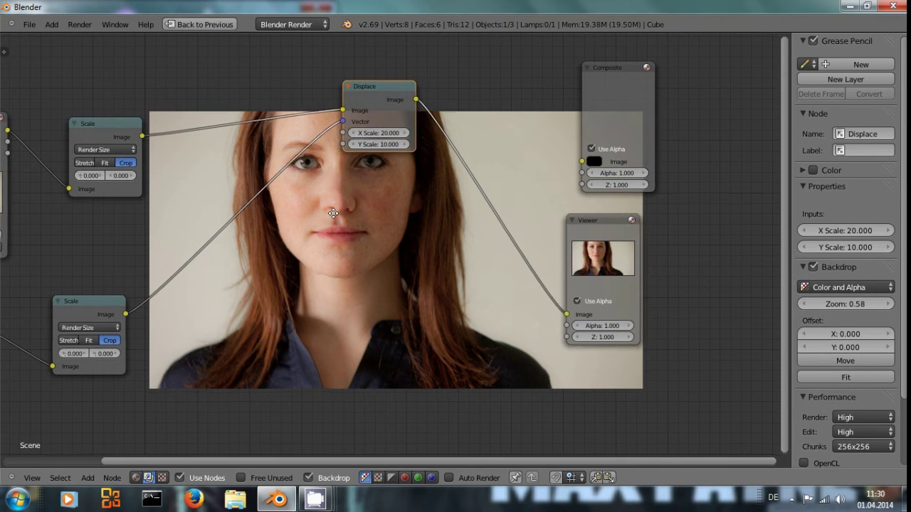
Review the greyscale map driving the displacement in the Viewer, followed by the undistorted scaled portrait
middle_drag(81, 296, 116, 259)
click(112, 270)
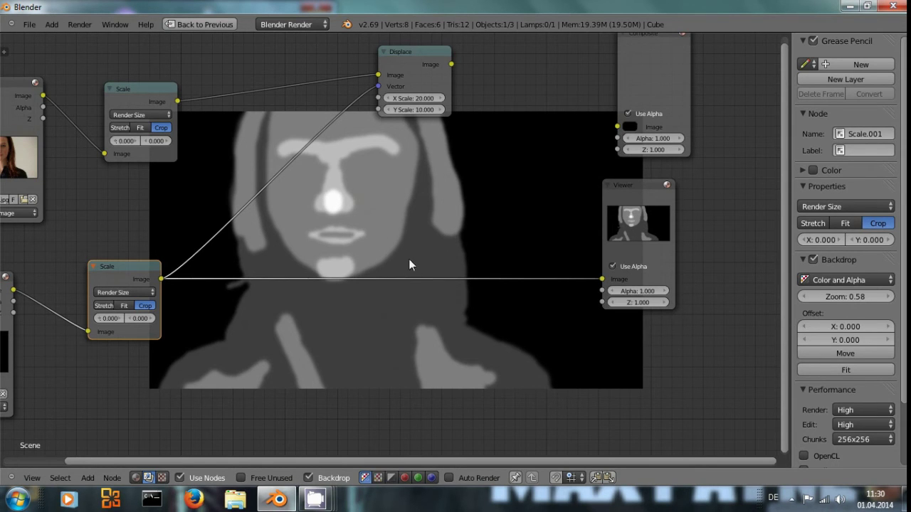
middle_drag(327, 226, 328, 205)
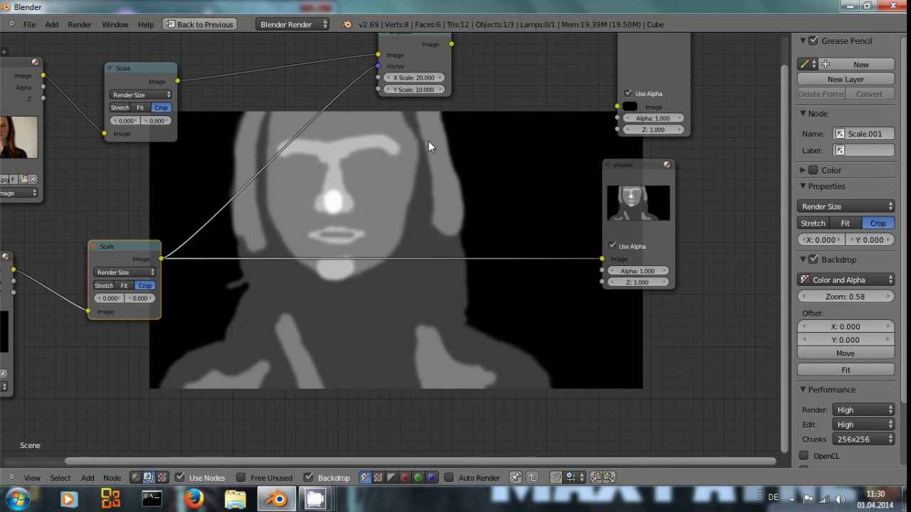
middle_drag(428, 141, 327, 251)
middle_drag(314, 142, 397, 98)
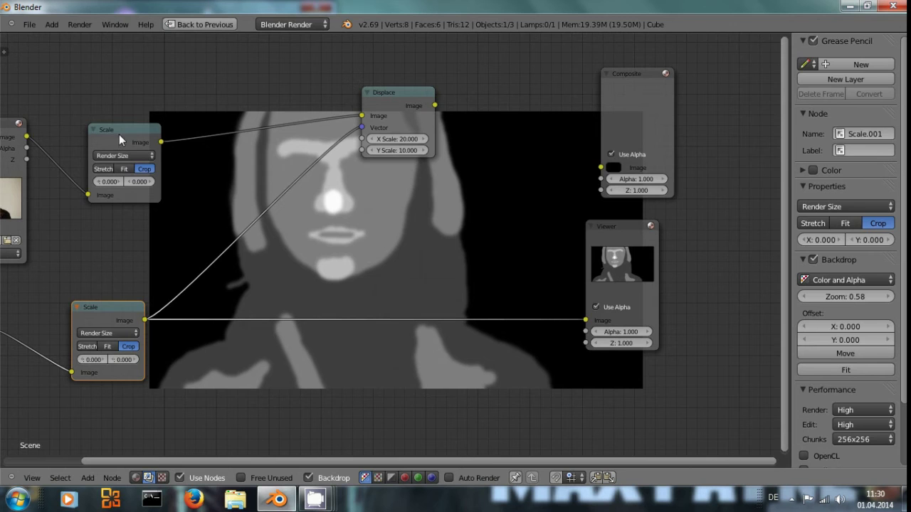
middle_drag(90, 197, 158, 209)
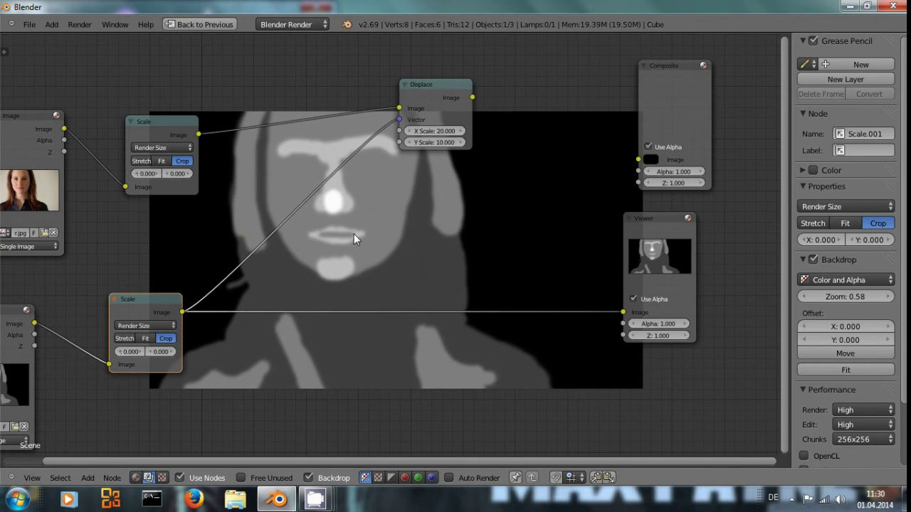
middle_drag(354, 233, 338, 214)
key(shift+a)
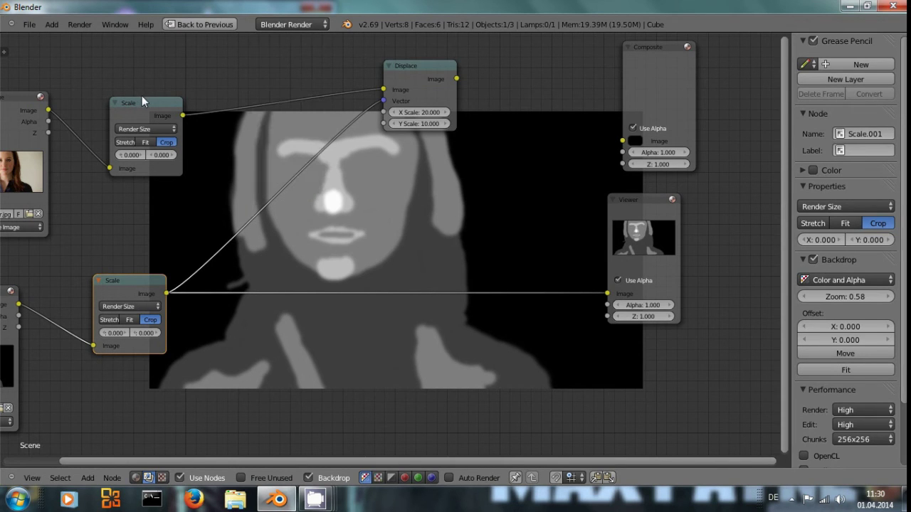
ctrl+shift+click(143, 100)
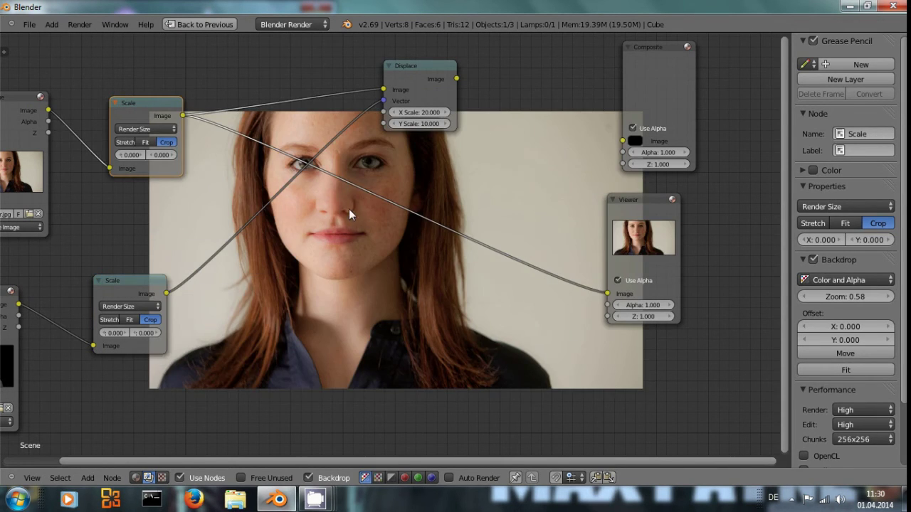
Insert a Gamma node between the depth map's Scale node and the Displace vector input, and preview its output in the Viewer
ctrl+shift+click(111, 282)
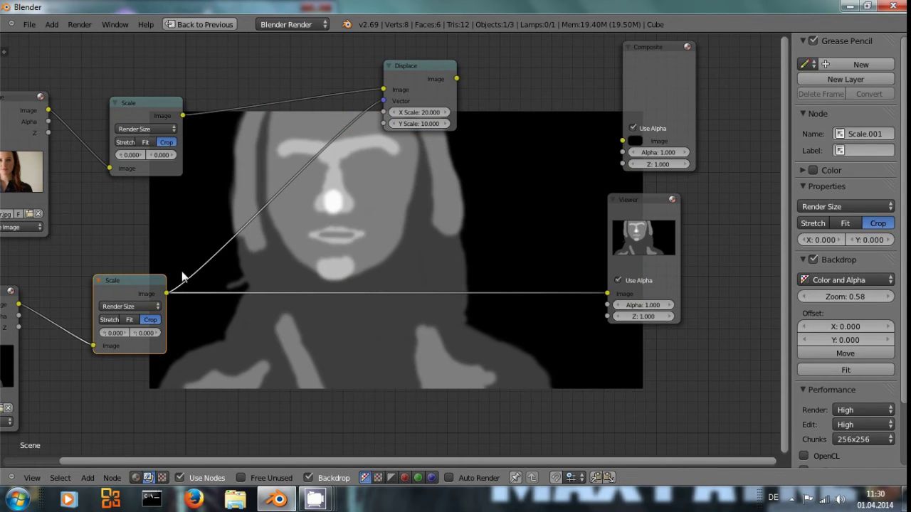
key(shift+a)
mouse_move(363, 140)
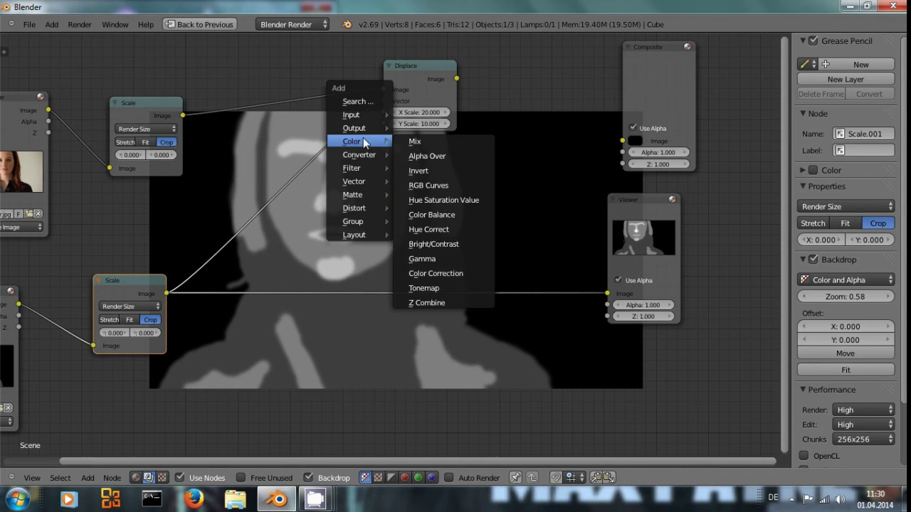
click(421, 260)
click(200, 221)
ctrl+shift+click(238, 225)
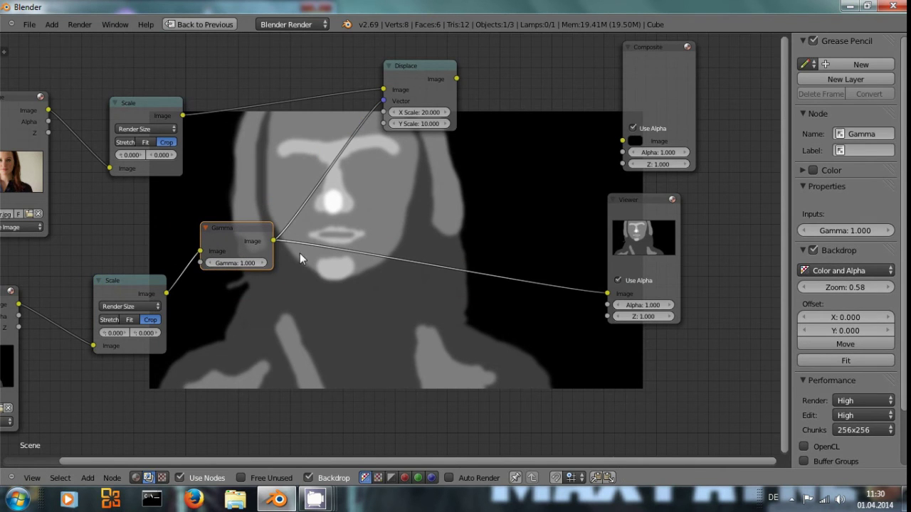
Set the Gamma node's value to 0.5 to brighten the depth map
scroll(285, 279, up, 2)
drag(207, 267, 193, 269)
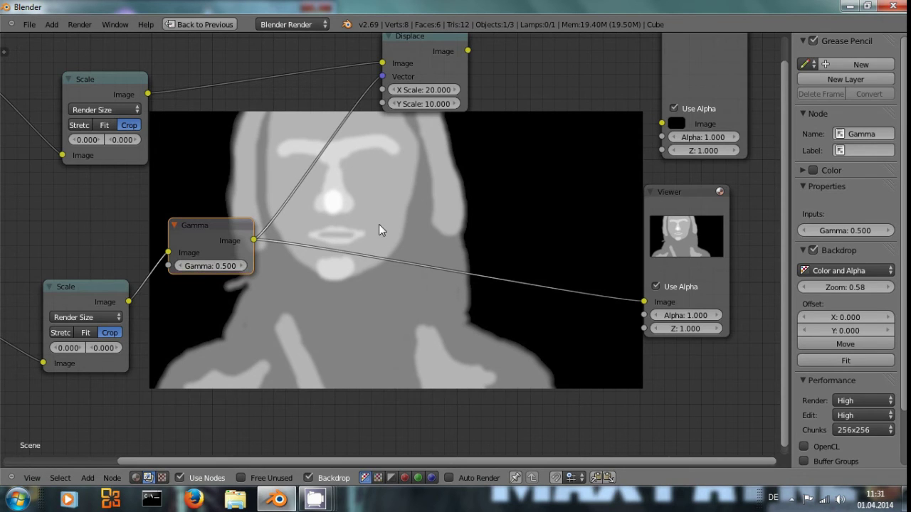
middle_drag(347, 212, 288, 261)
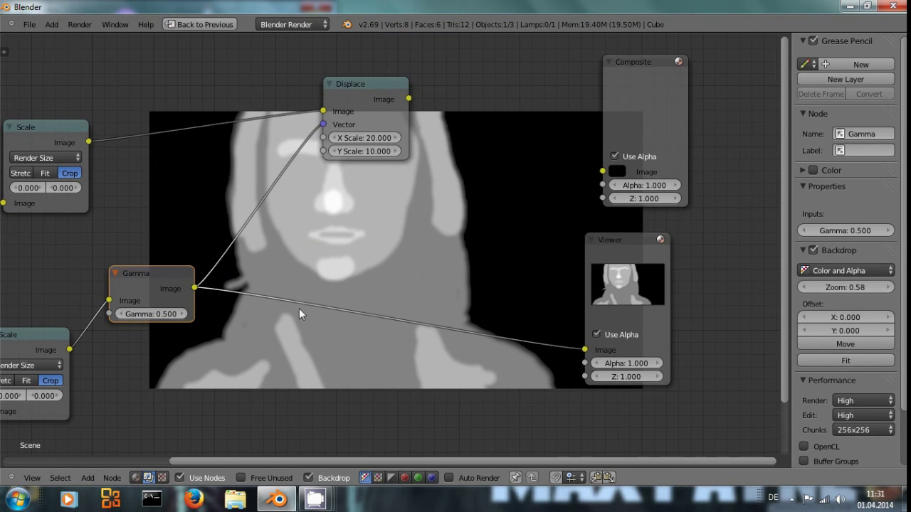
Preview the Displace output in the Viewer and set the node's Y Scale to 15 after trying 20
middle_drag(311, 233, 450, 233)
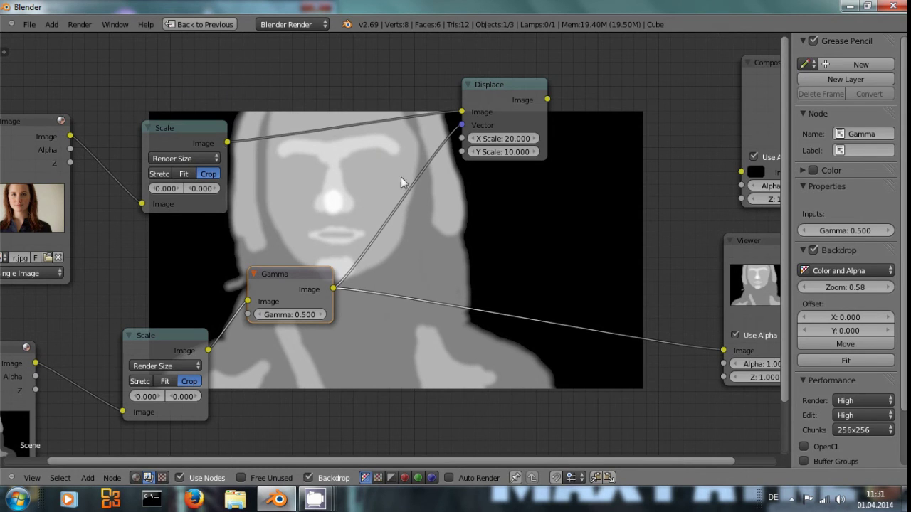
ctrl+shift+click(511, 84)
middle_drag(535, 218, 454, 246)
click(452, 171)
text(20)
key(Return)
click(452, 171)
text(15)
key(Return)
middle_drag(444, 227, 395, 193)
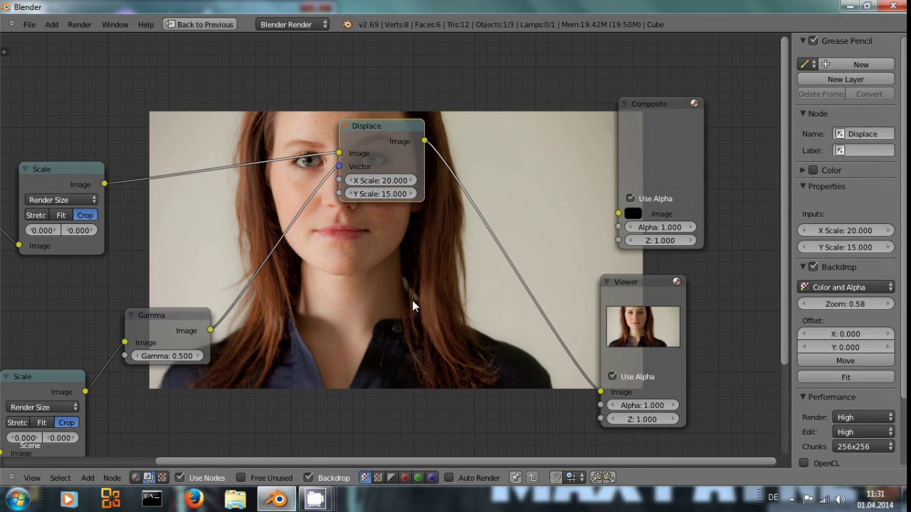
Restore the multi-editor layout and keyframe the Displace node's X Scale of 20 and Y Scale of 15 at frame 100
key(ctrl+Up)
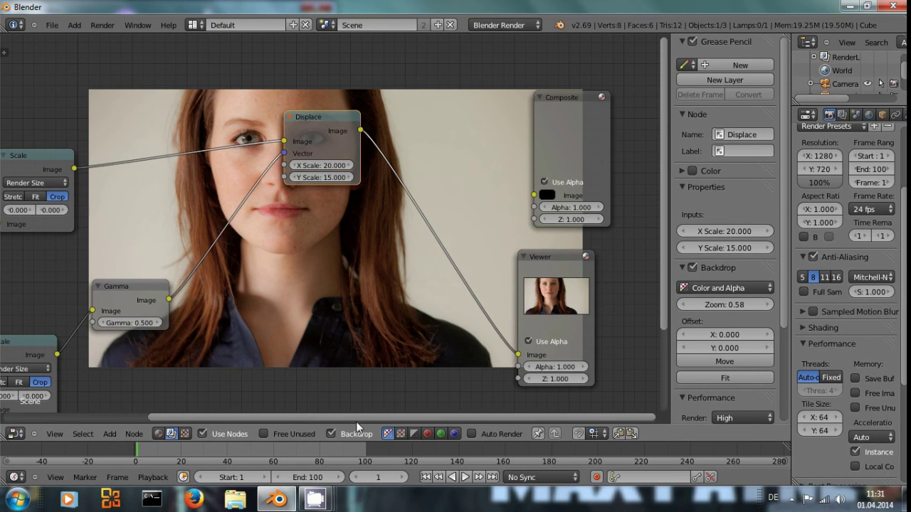
click(366, 452)
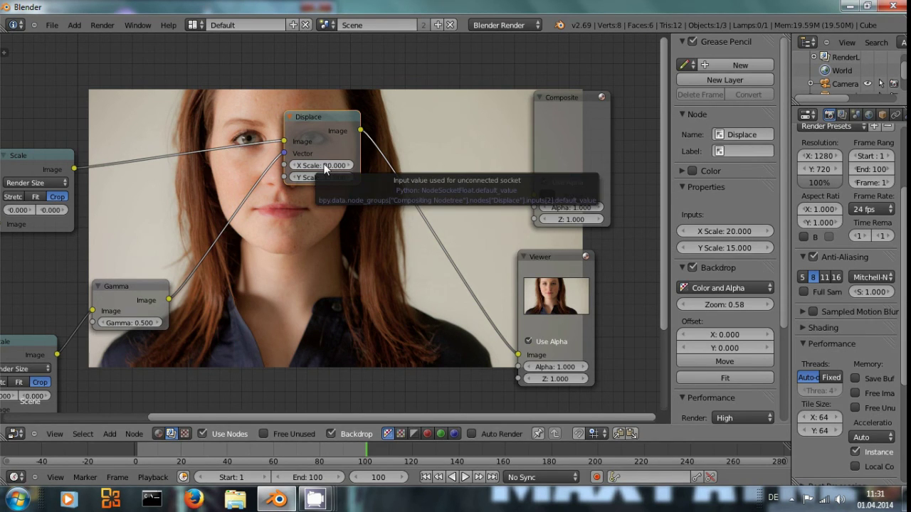
key(i)
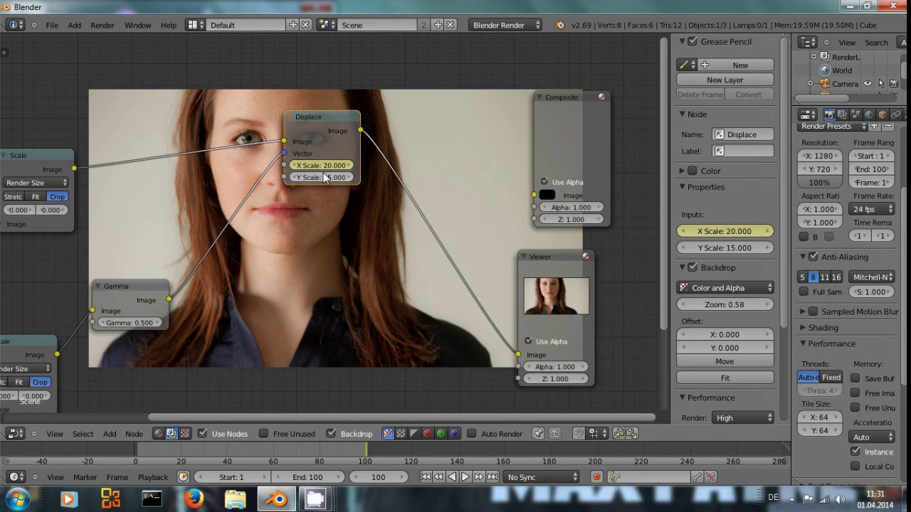
key(i)
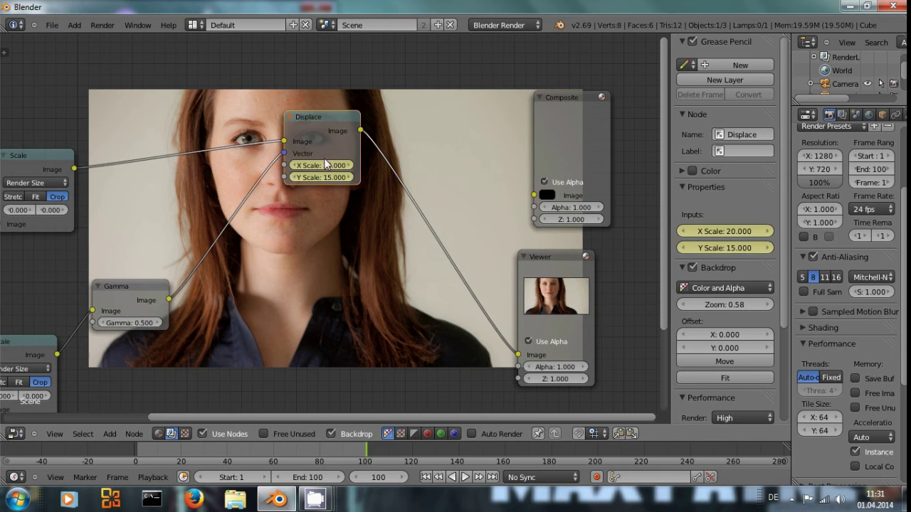
right_click(324, 165)
middle_drag(341, 296, 408, 276)
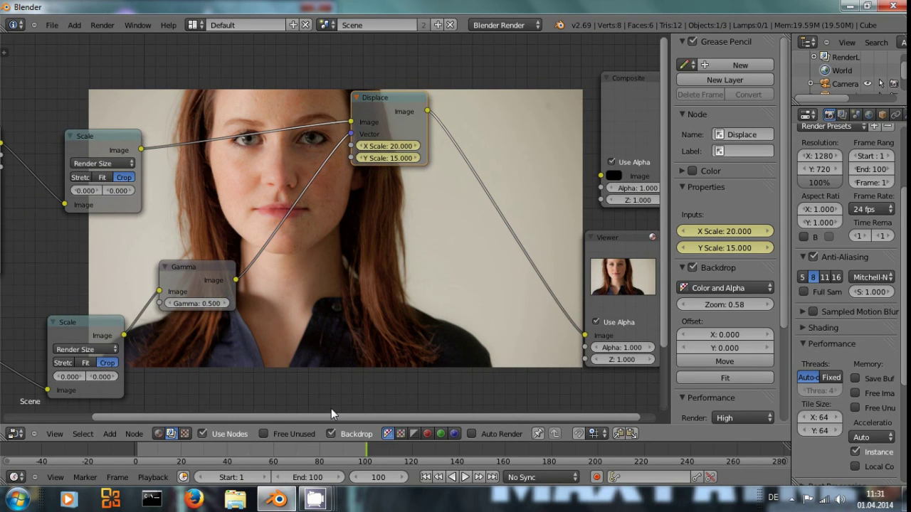
Return to frame 1 and set the Displace node's X Scale to -20 and Y Scale to -15
key(shift+Left)
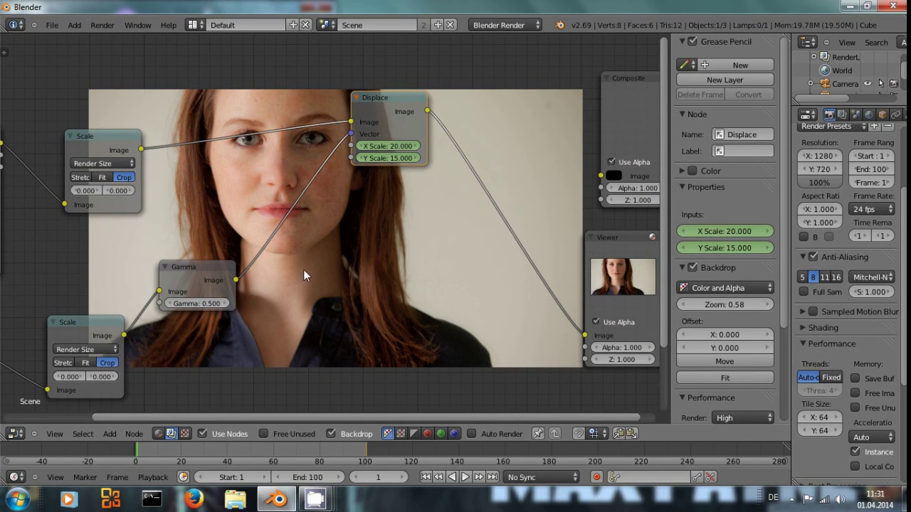
middle_drag(303, 269, 254, 308)
click(344, 187)
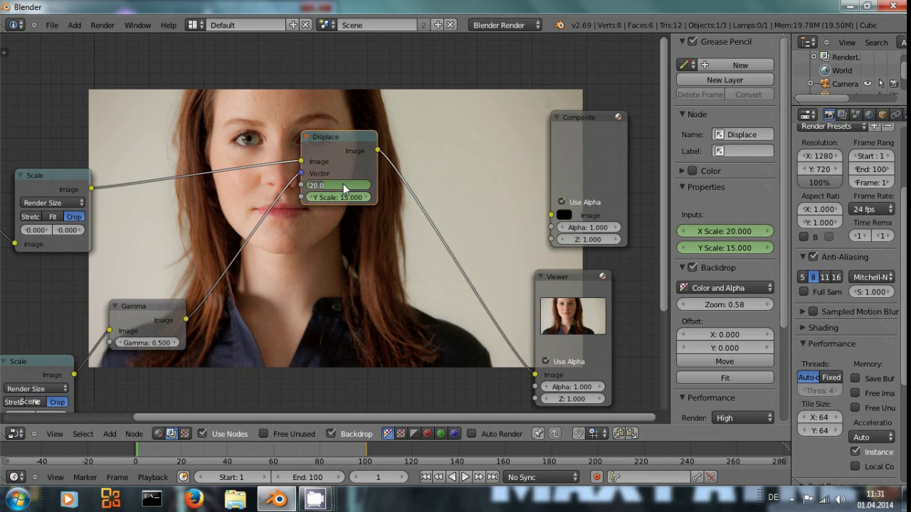
key(BackSpace)
text(-20)
key(Return)
click(340, 198)
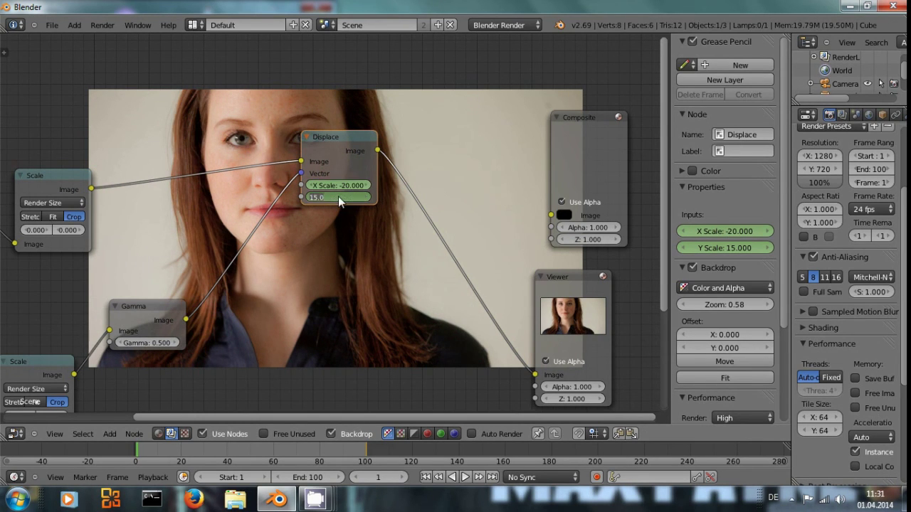
key(BackSpace)
key(Return)
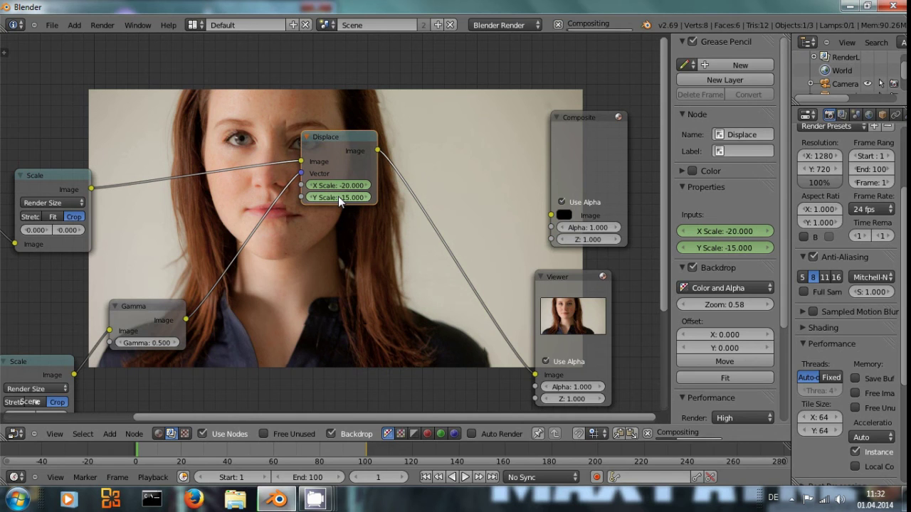
Set the Displace node's Y Scale to -20
middle_drag(354, 262, 313, 176)
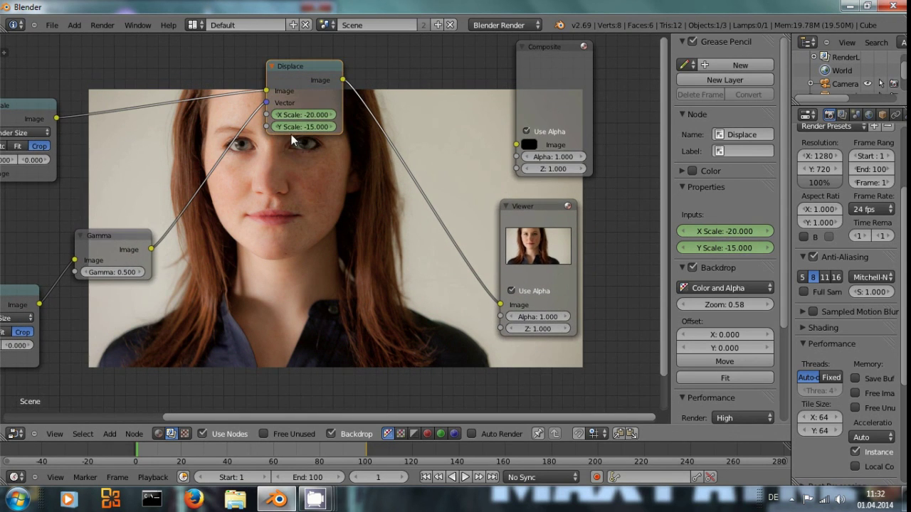
click(304, 132)
text(-2)
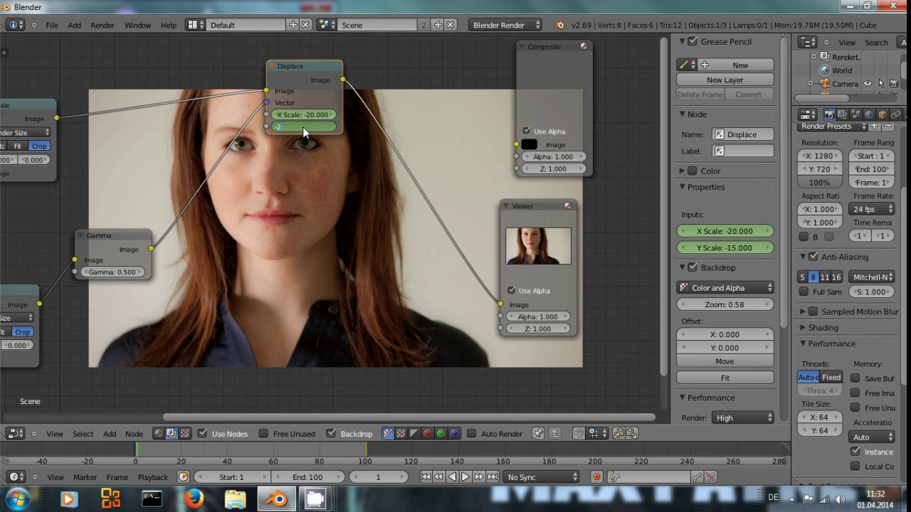
text(0)
key(Return)
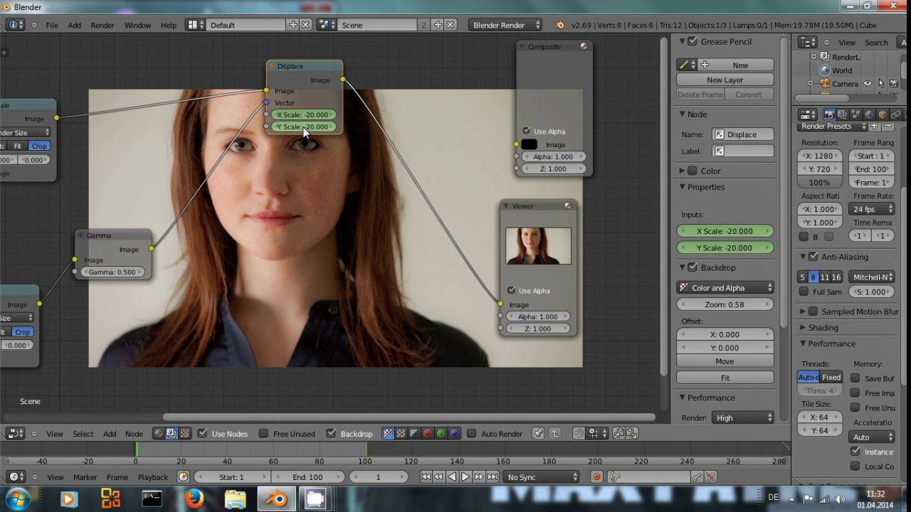
Try a Y Scale of -30 on the Displace node and reset it to -20
click(308, 127)
text(-30)
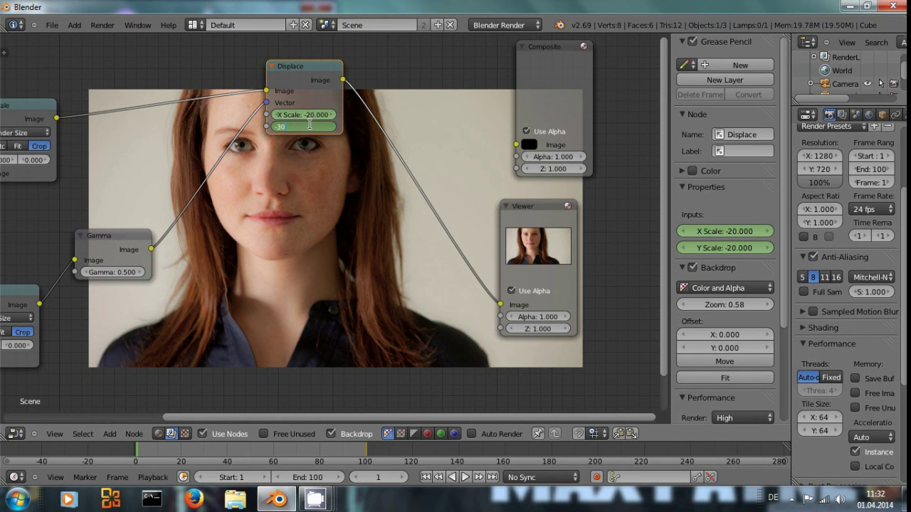
key(Return)
middle_drag(336, 187, 265, 146)
click(258, 94)
key(BackSpace)
text(-20)
key(Return)
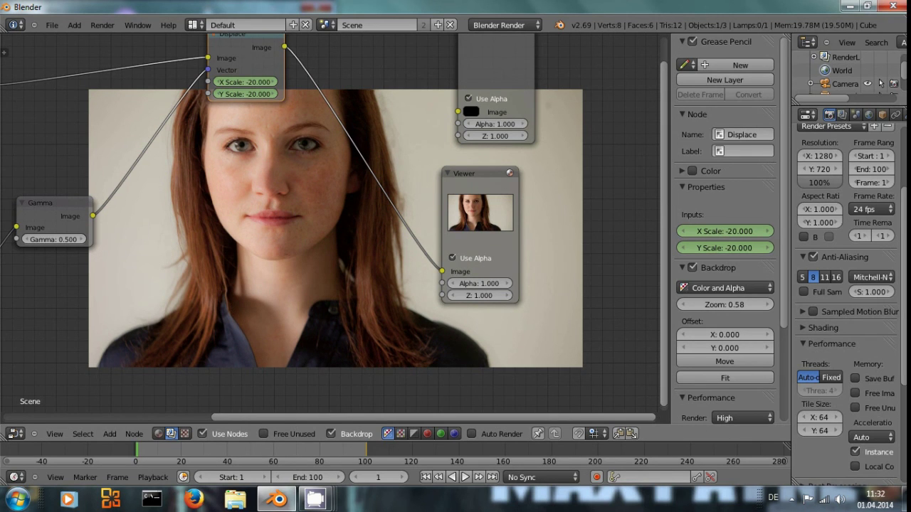
Keyframe the Displace node's X Scale and Y Scale, both -20, at frame 1
middle_drag(248, 101, 269, 115)
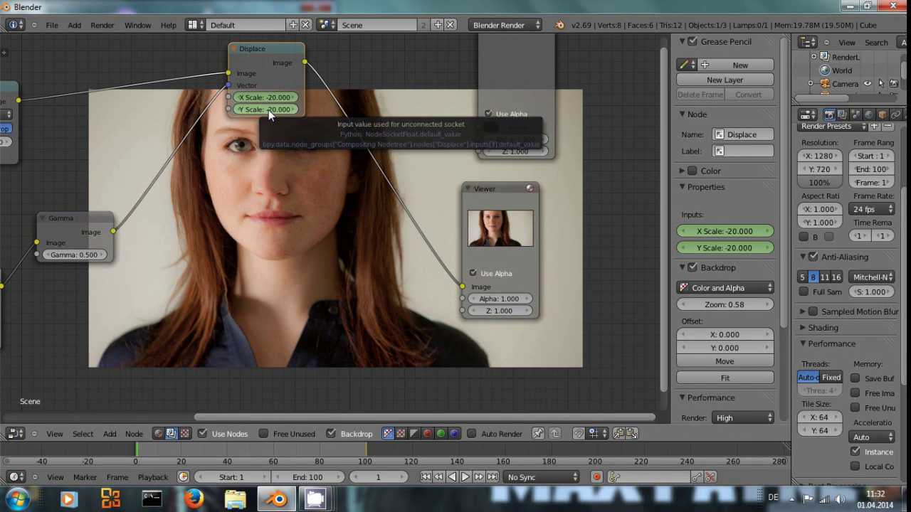
key(i)
key(i)
middle_drag(326, 262, 401, 223)
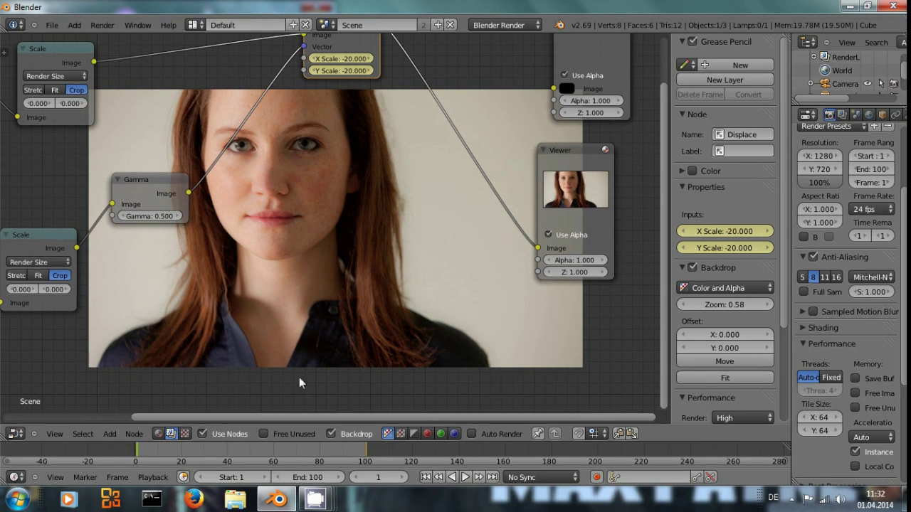
Scrub through the timeline between frames 1 and 100 to review the portrait's animated displacement, stopping at frame 80
middle_drag(300, 200, 297, 209)
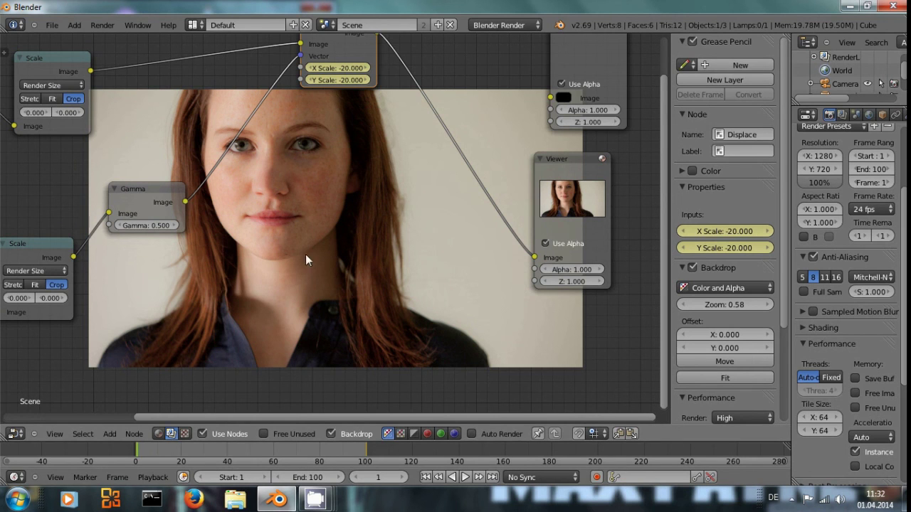
drag(239, 453, 343, 456)
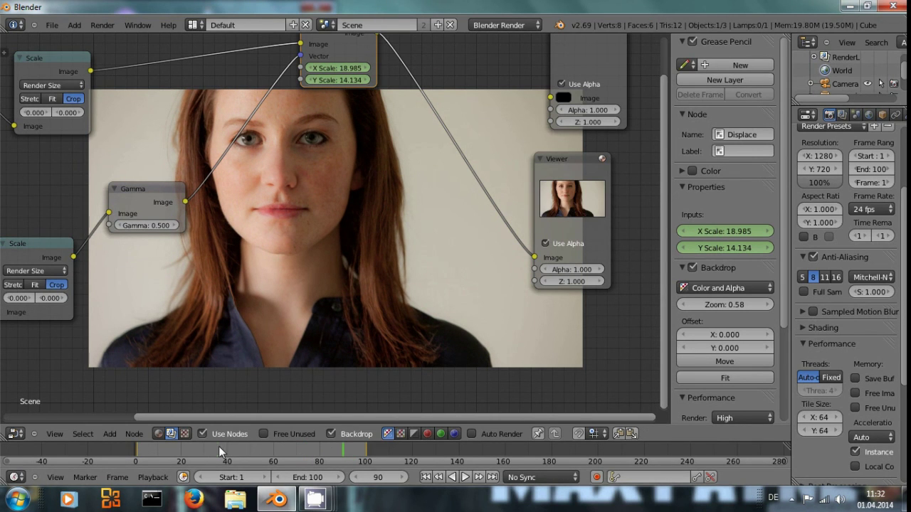
click(185, 456)
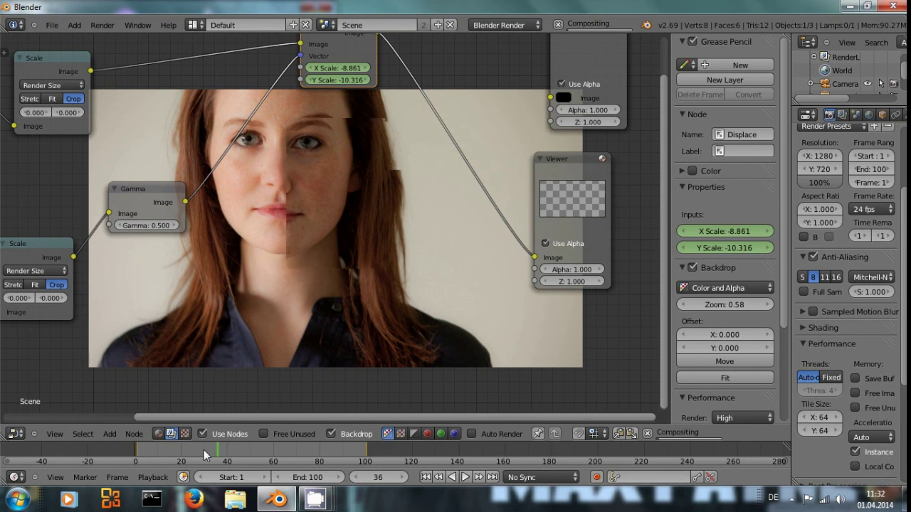
click(160, 455)
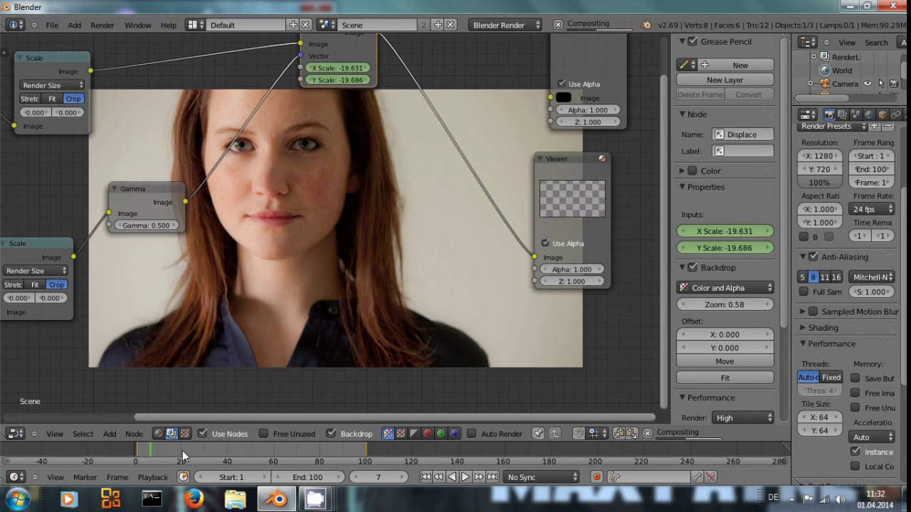
click(281, 455)
click(319, 450)
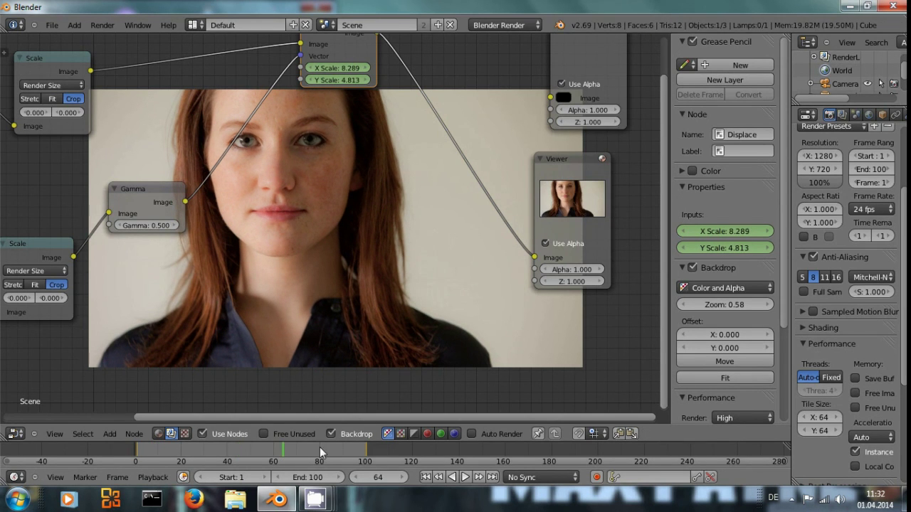
Connect the Displace node's image output to the Composite node and arrange the Composite node above the Viewer node
middle_drag(336, 267, 294, 368)
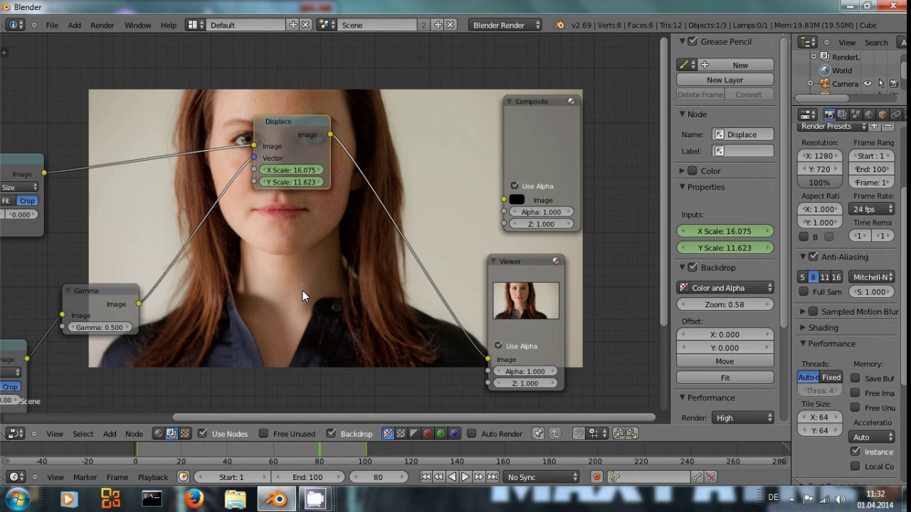
drag(331, 134, 507, 200)
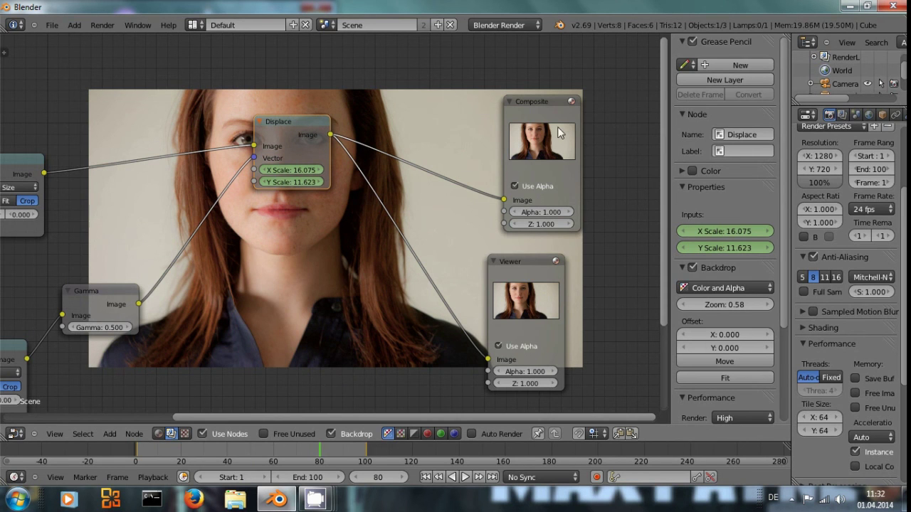
drag(542, 111, 515, 101)
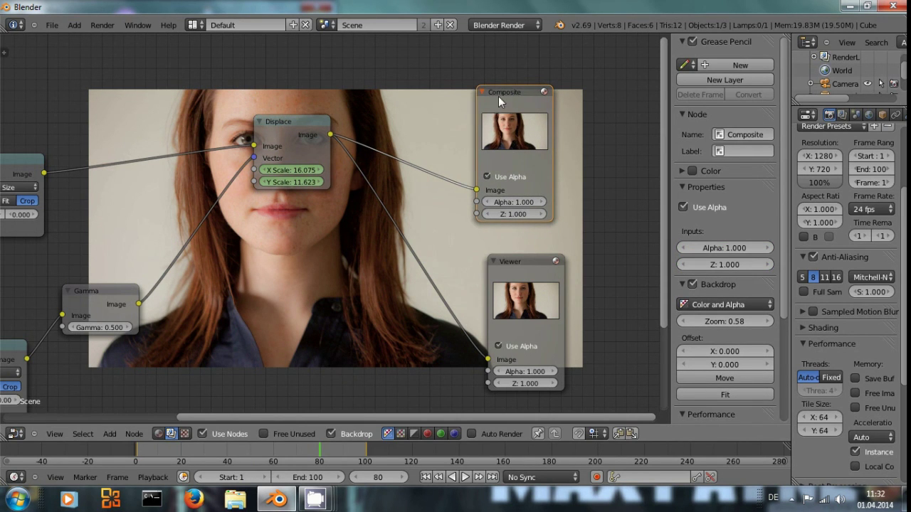
middle_drag(371, 345, 352, 350)
drag(488, 266, 508, 230)
click(483, 104)
drag(483, 104, 519, 88)
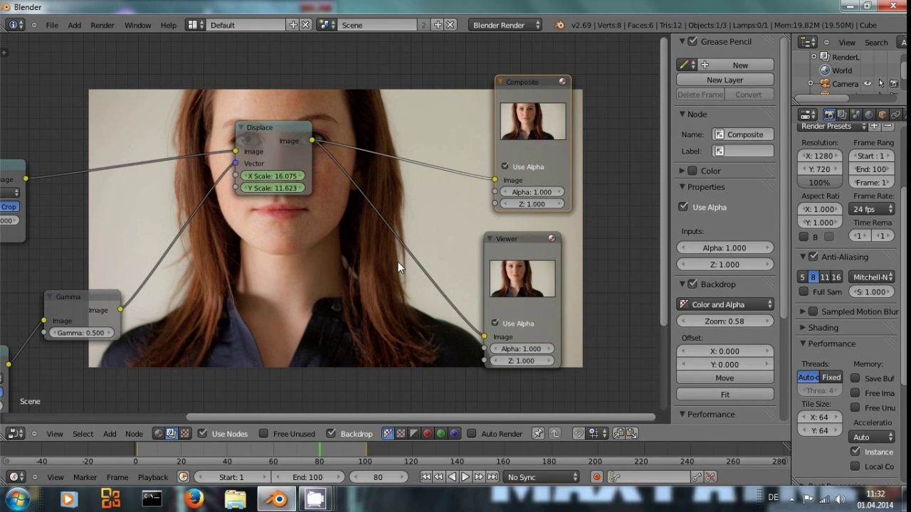